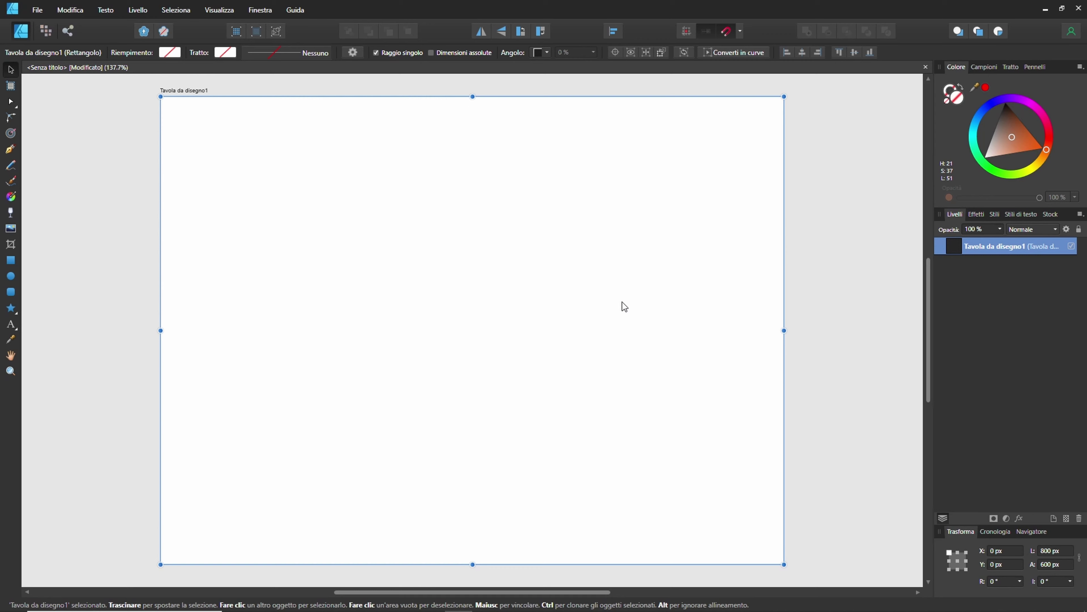
Draw a large circle in the artboard centre and a small square above it
left_click(11, 276)
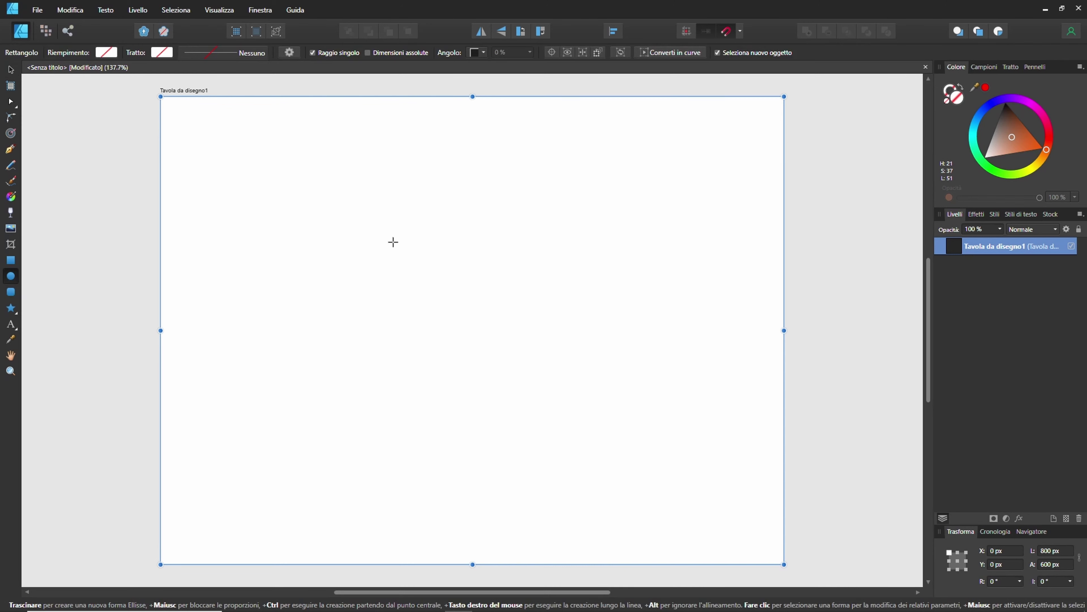
left_click_drag(378, 241, 599, 397)
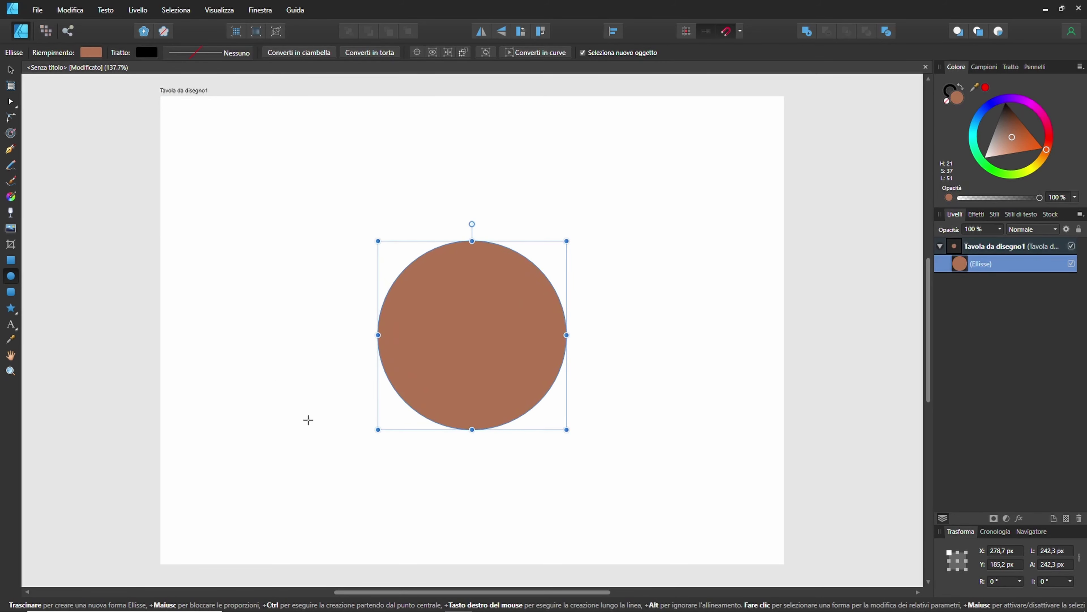
left_click(14, 261)
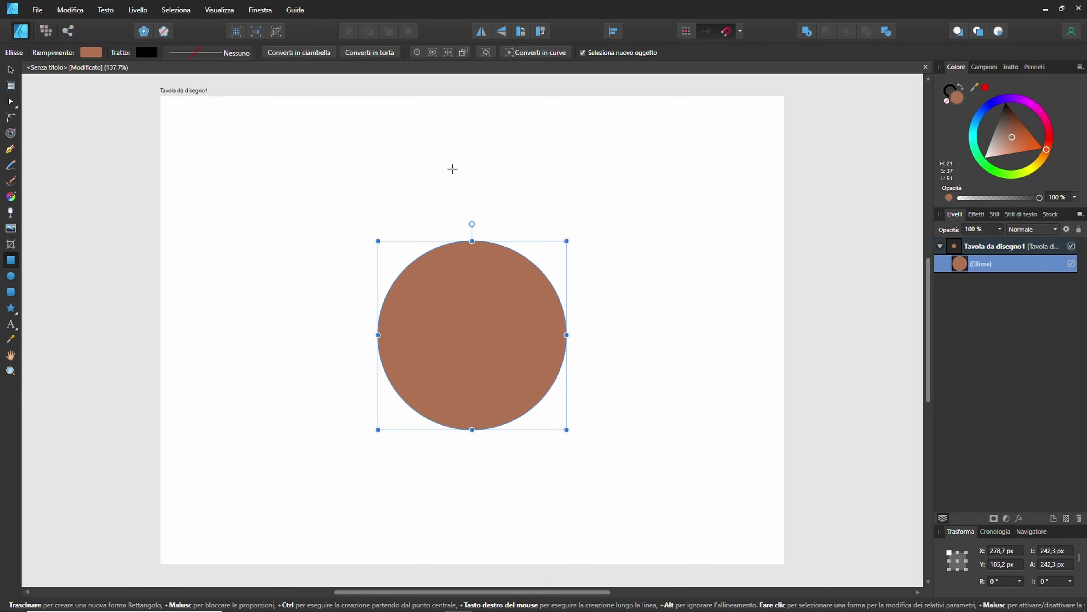
mouse_move(452, 169)
left_mouse_down()
mouse_move(488, 203)
mouse_move(555, 220)
left_mouse_up()
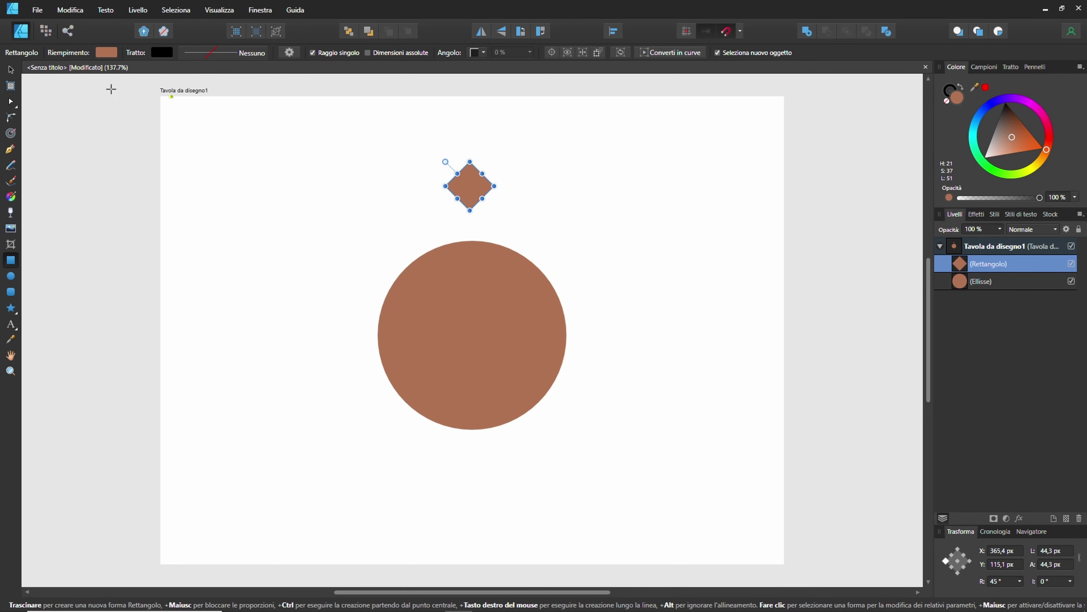
Nudge the diamond down to Y 128.9 px, centred directly above the circle
left_click(12, 71)
left_click_drag(468, 188, 469, 200)
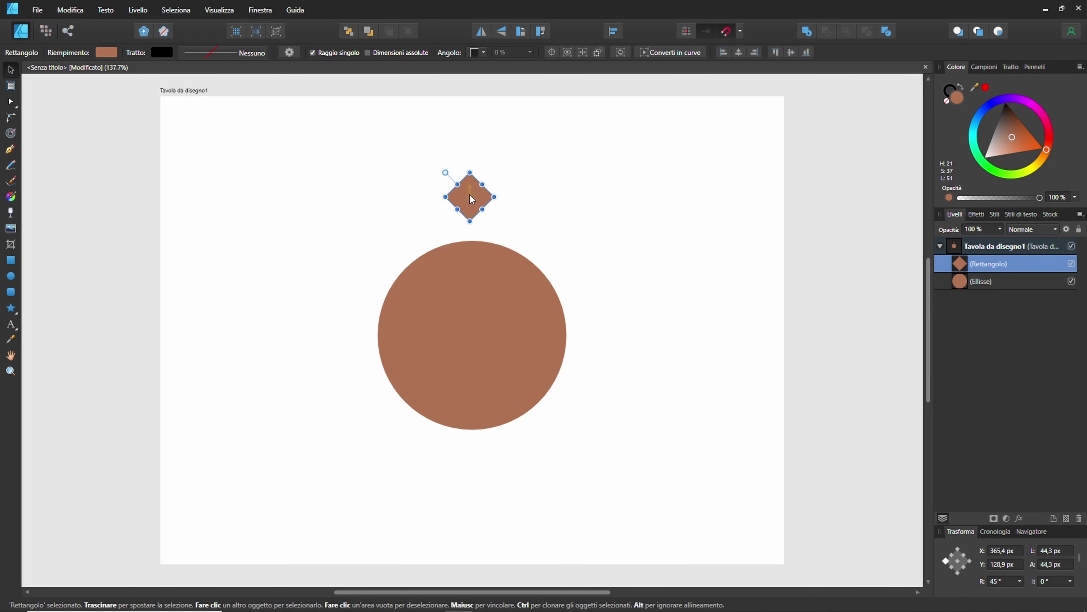
left_click(984, 67)
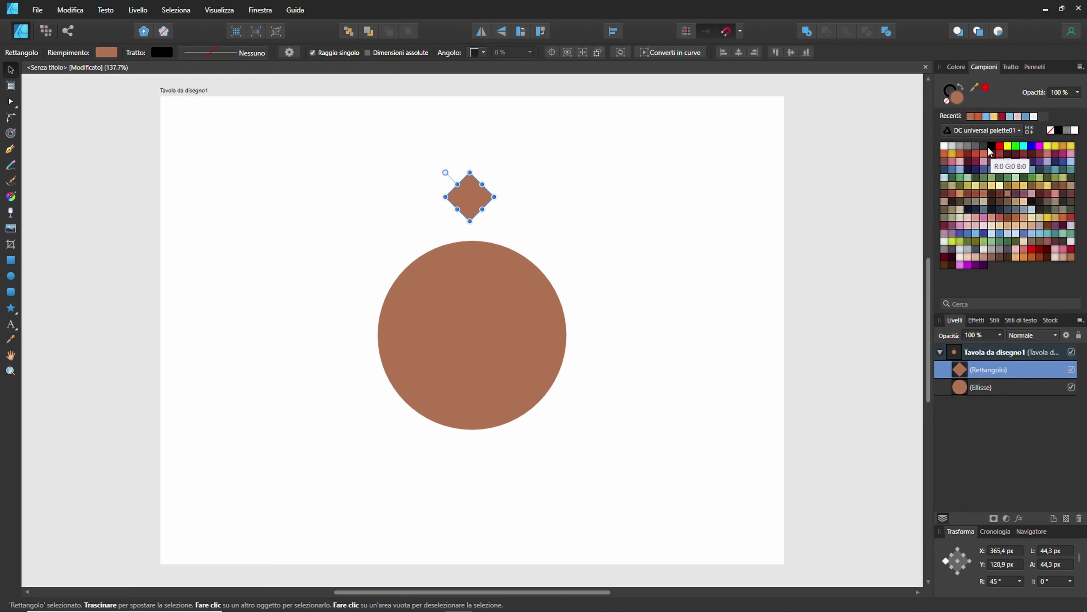
Give the diamond a dark grey swatch fill and the circle a teal-blue swatch fill
left_click(985, 148)
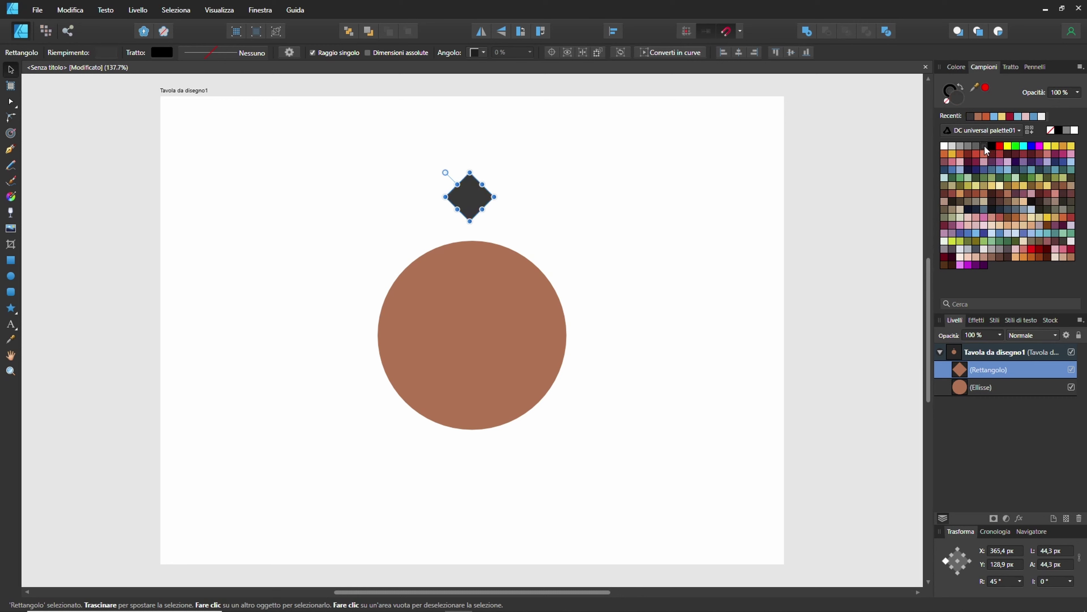
left_click(487, 301)
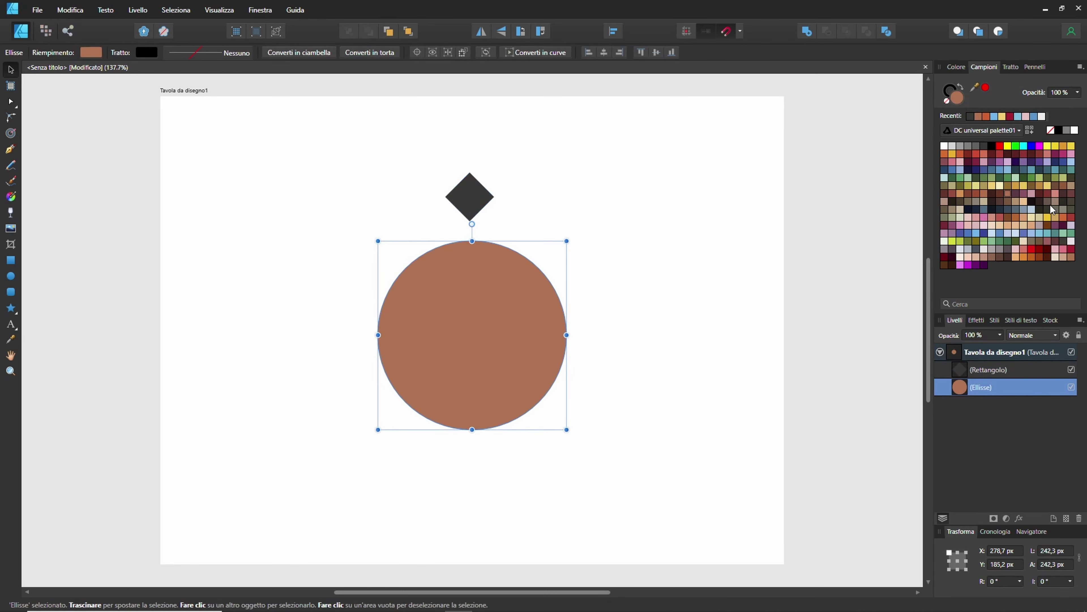
left_click(1031, 169)
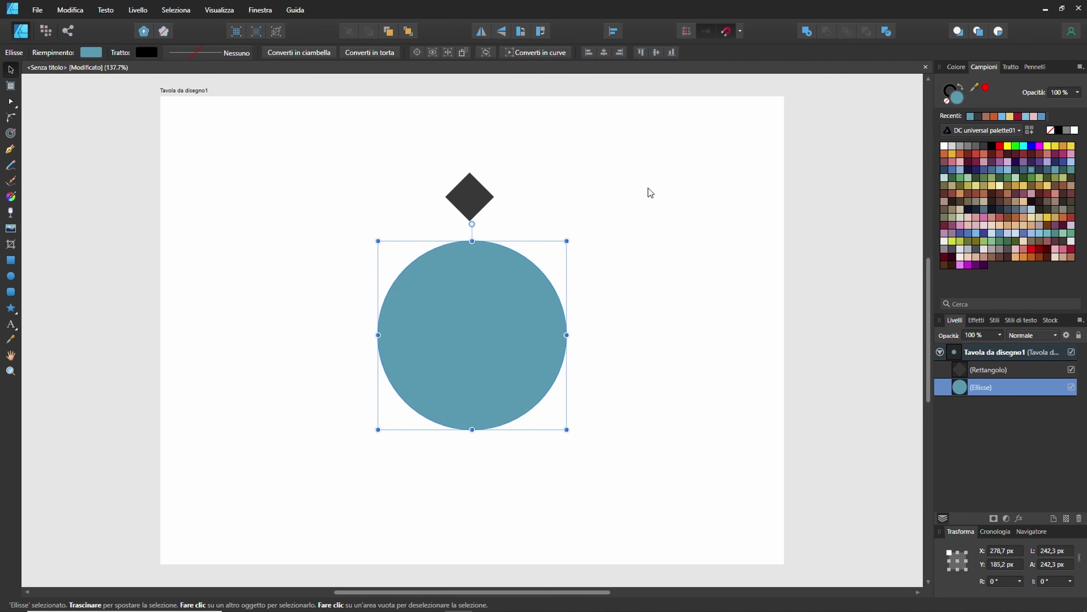
left_click(479, 196)
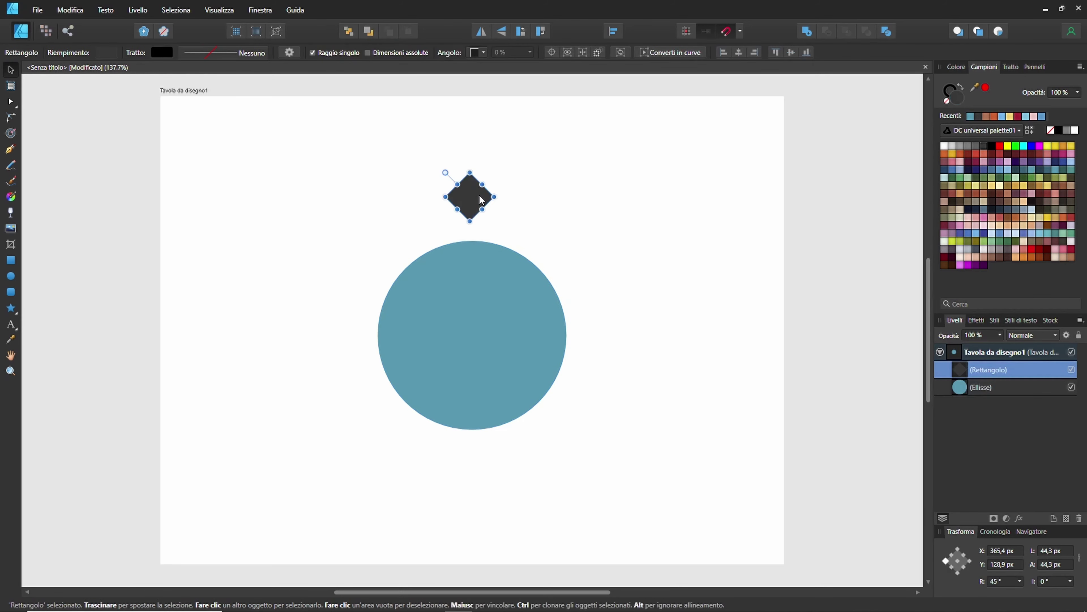
Select the diamond and circle together and apply Align Centre, then deselect
left_click(477, 325, "shift")
left_click(613, 30)
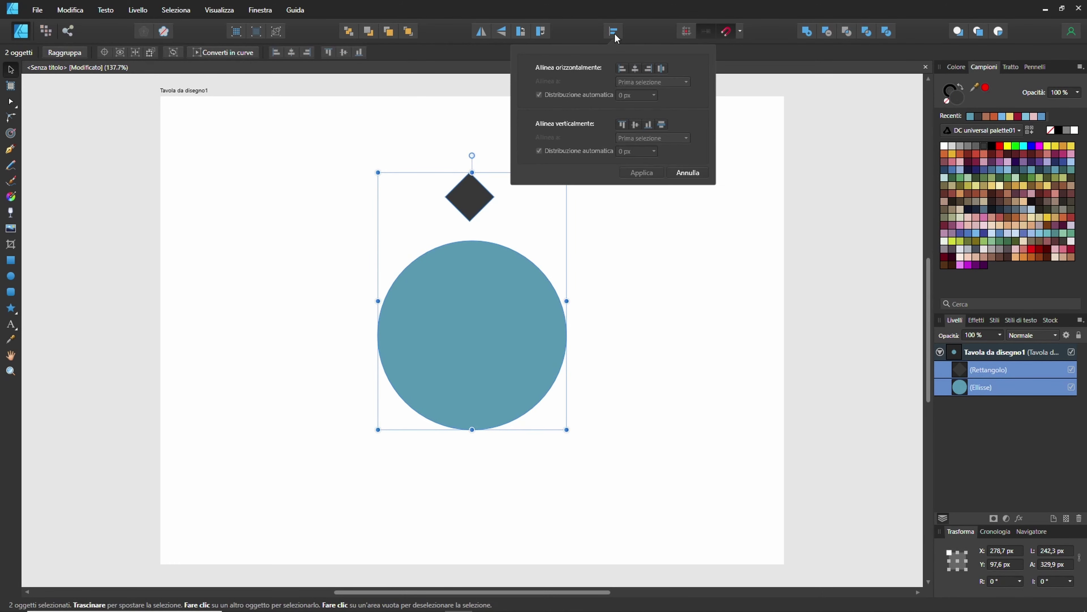
left_click(636, 68)
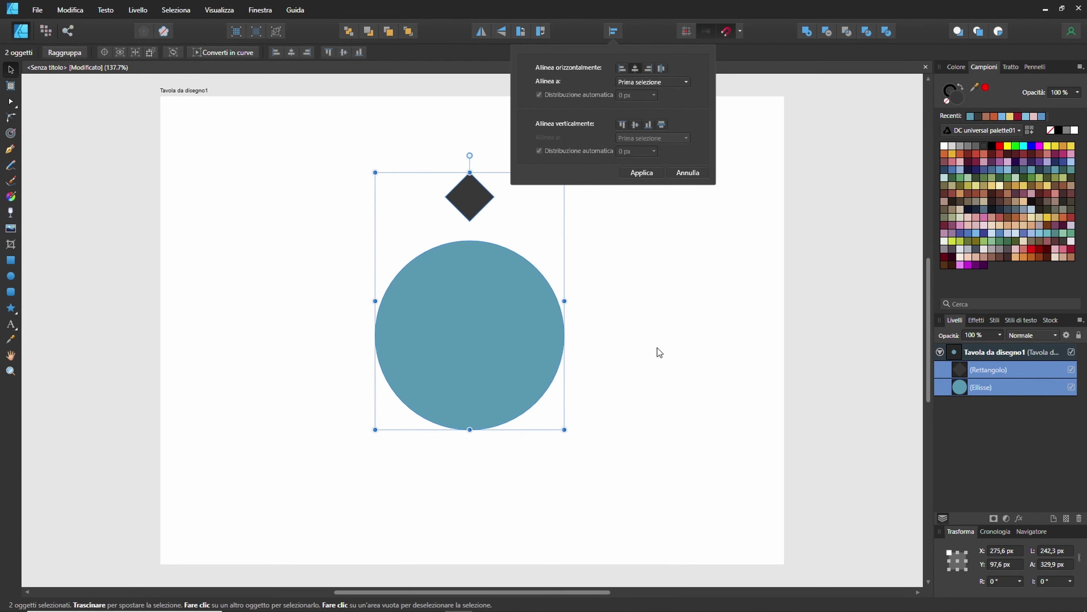
left_click(660, 245)
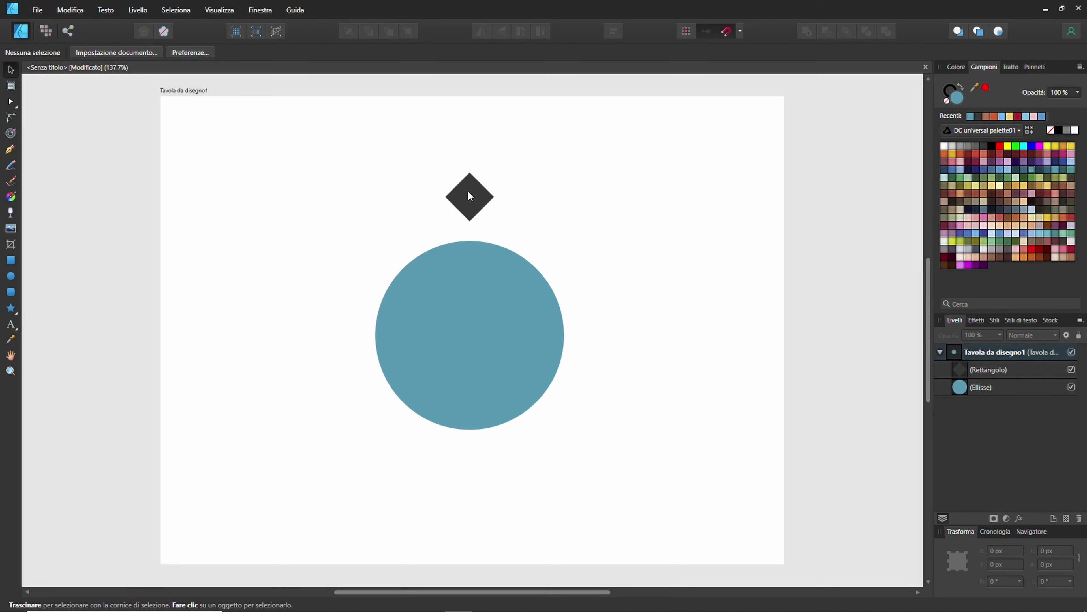
left_click(467, 192)
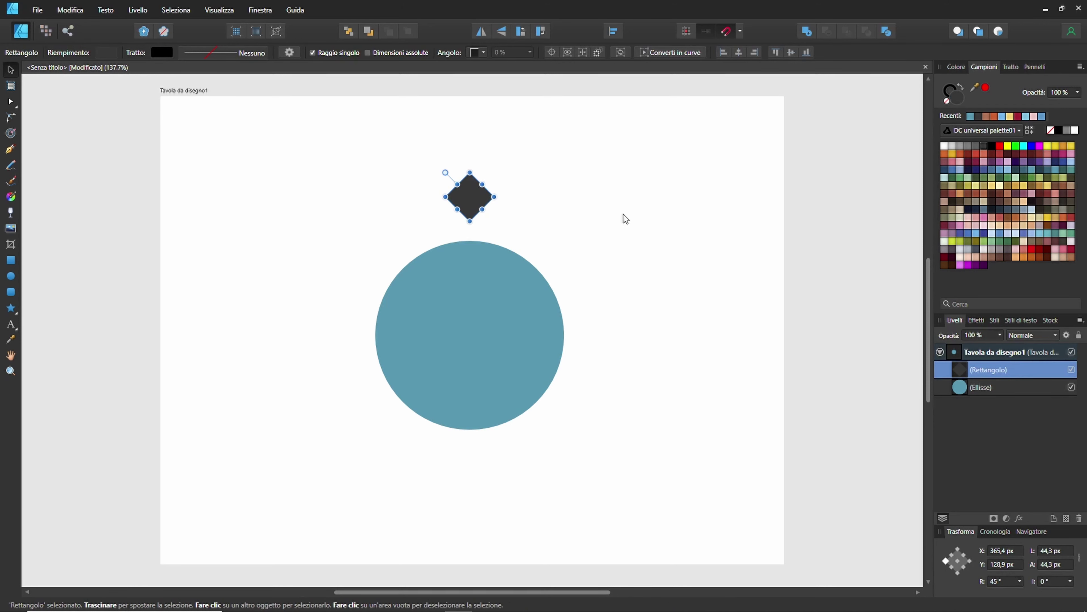
Duplicate the diamond in place with Ctrl+J, undoing a trial rotation of the copy
key("ctrl+j")
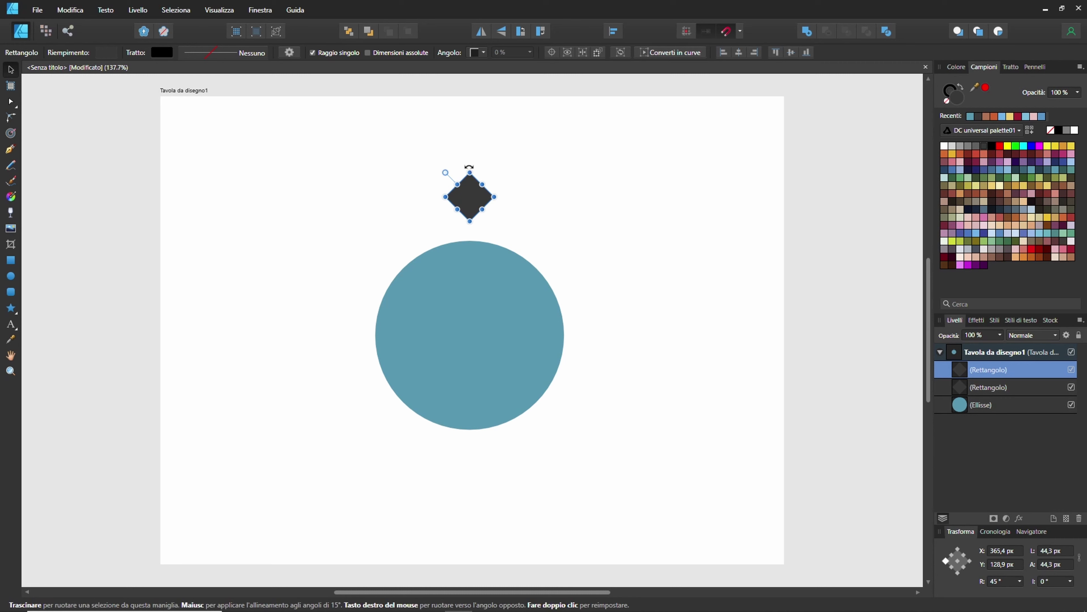
left_click_drag(469, 167, 483, 170)
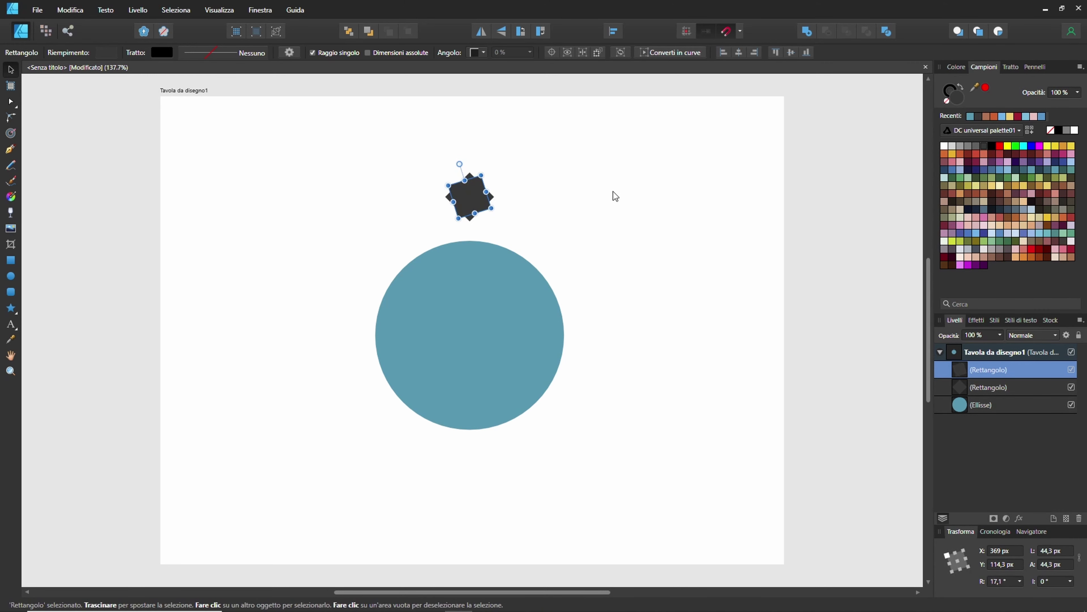
key("ctrl+z")
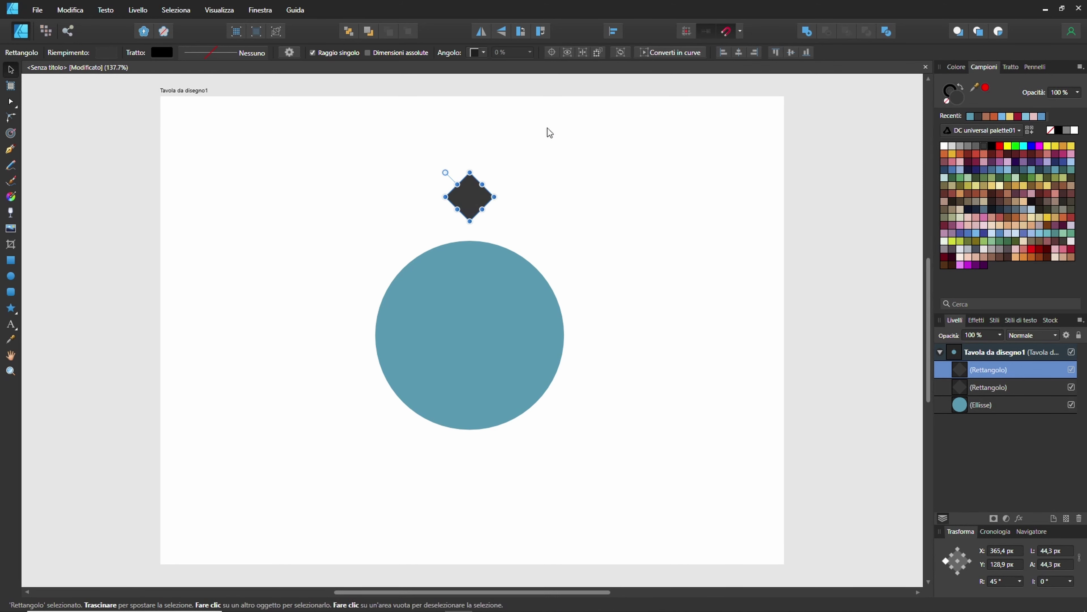
left_click(551, 55)
Drag the diamond copy's transform origin down and snap it onto the circle's centre
left_click_drag(471, 197, 469, 336)
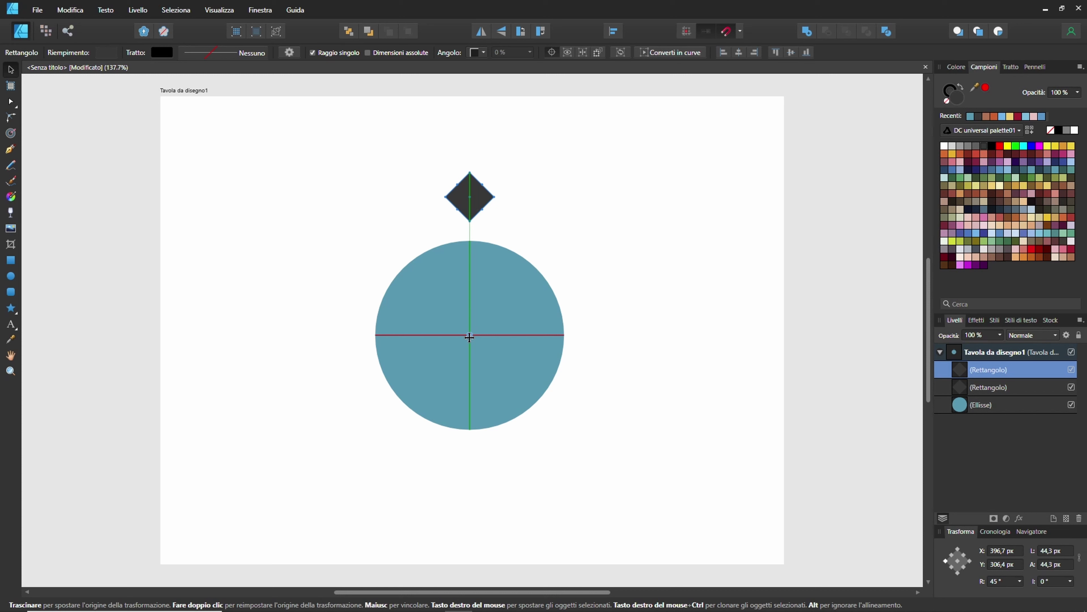
left_click_drag(470, 337, 469, 335)
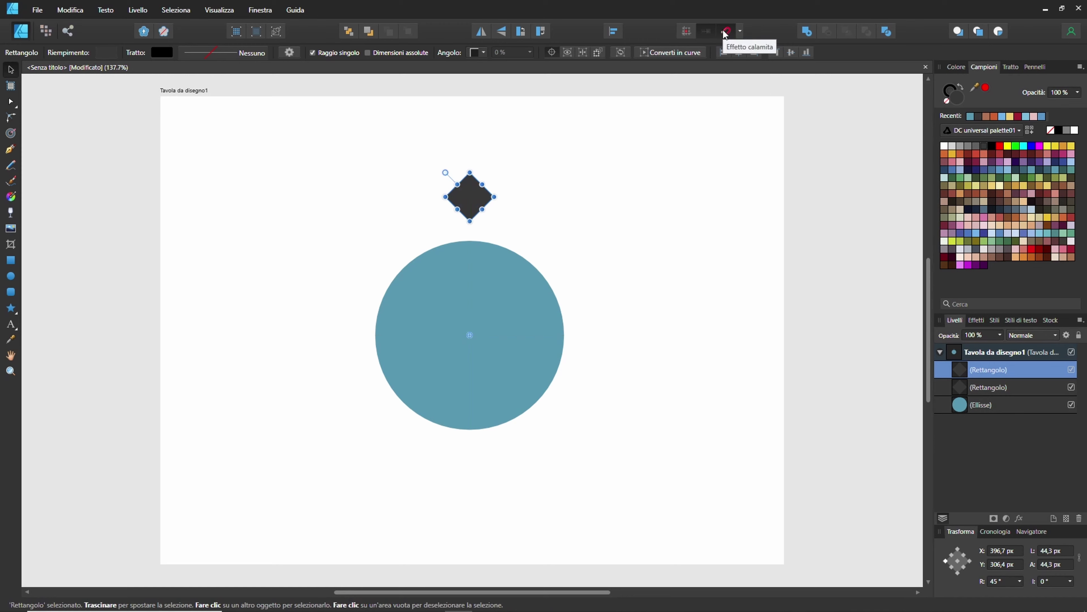
left_click(740, 32)
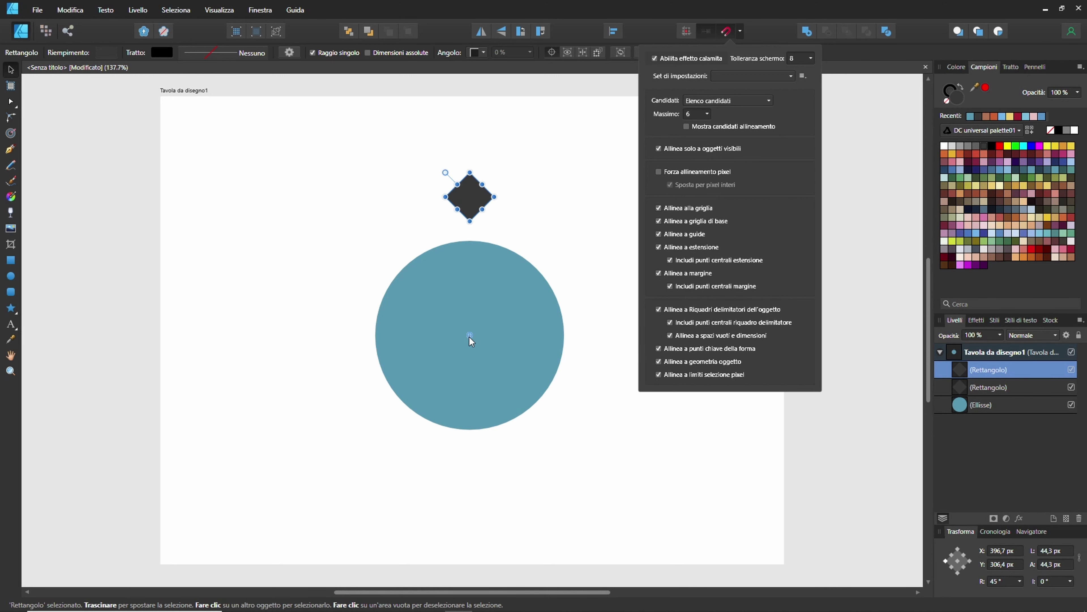
left_click(468, 336)
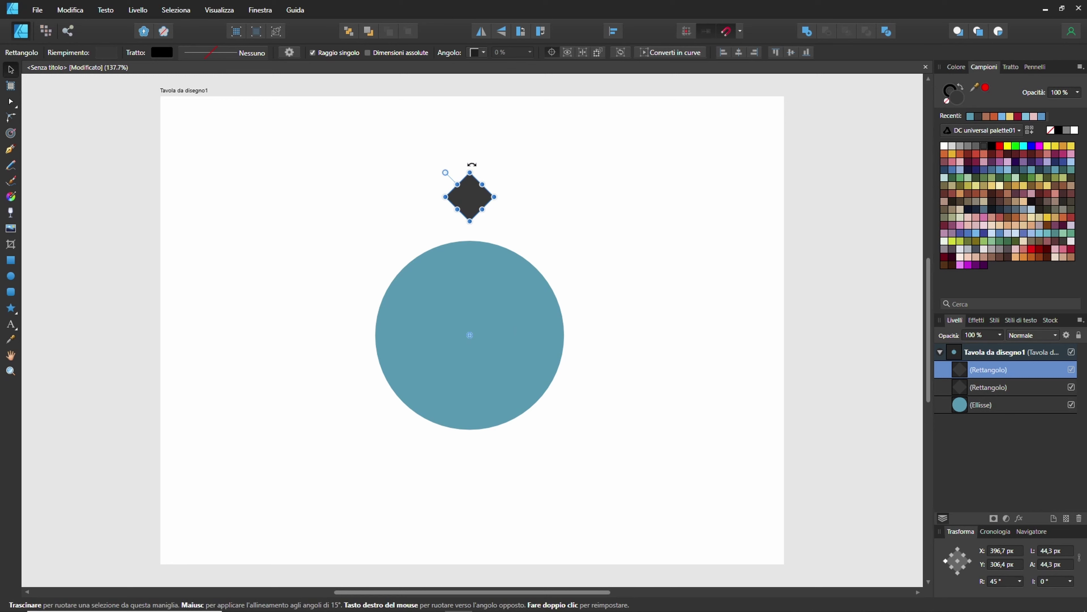
left_click_drag(471, 164, 567, 236)
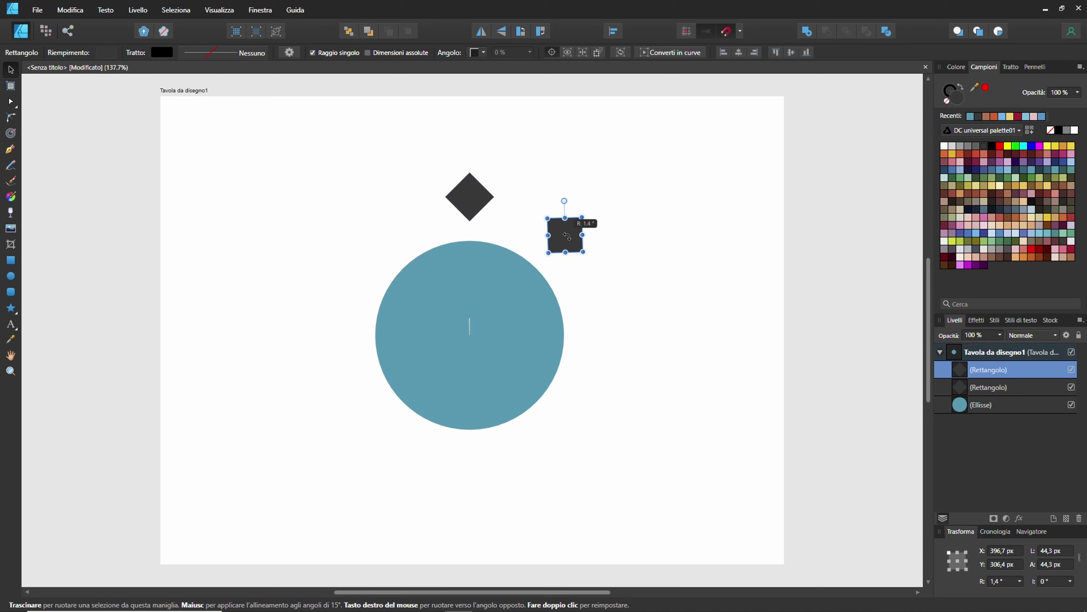
Finish the rotated copy and repeat Ctrl+J five times to ring the circle with squares
left_click_drag(566, 237, 567, 237)
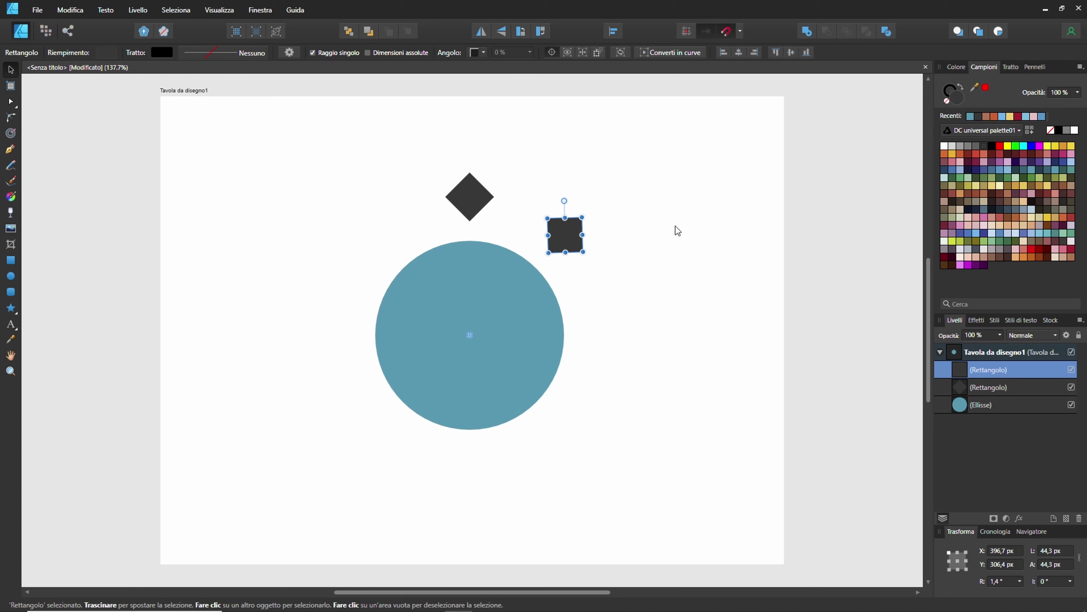
key("ctrl+j")
key("ctrl+j")
key("ctrl+j")
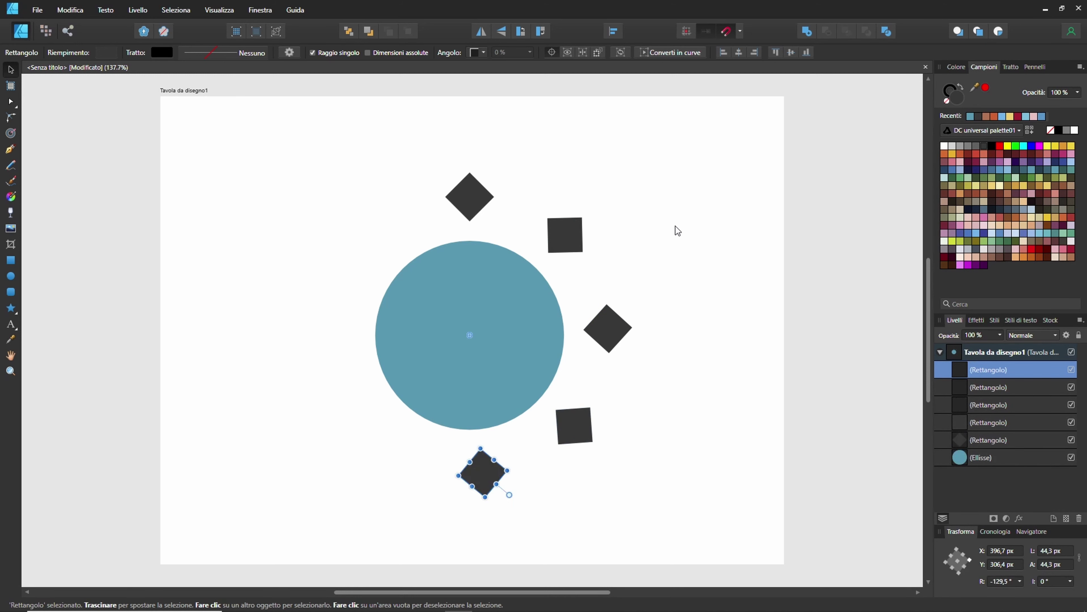
key("ctrl+j")
key("ctrl+j")
key("ctrl+j")
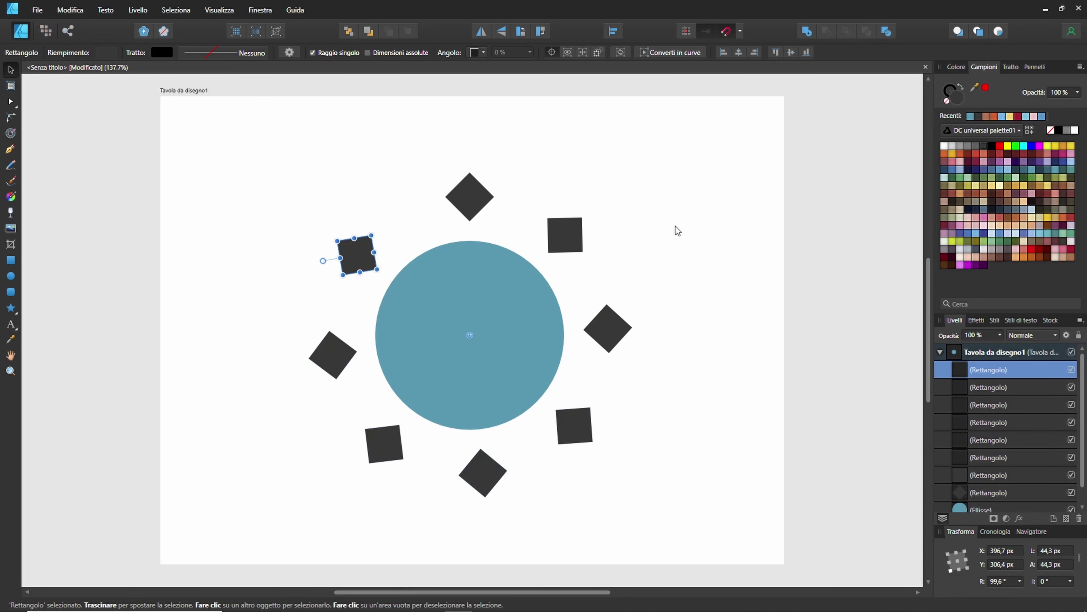
key("ctrl+j")
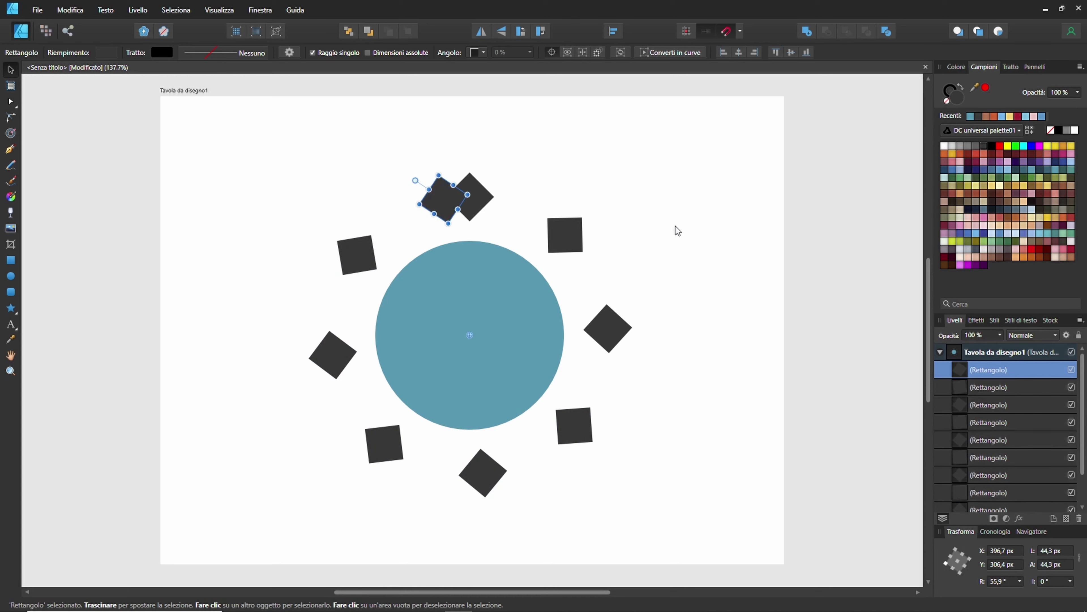
key("ctrl+j")
key("ctrl+j")
key("ctrl+j")
key("ctrl+j")
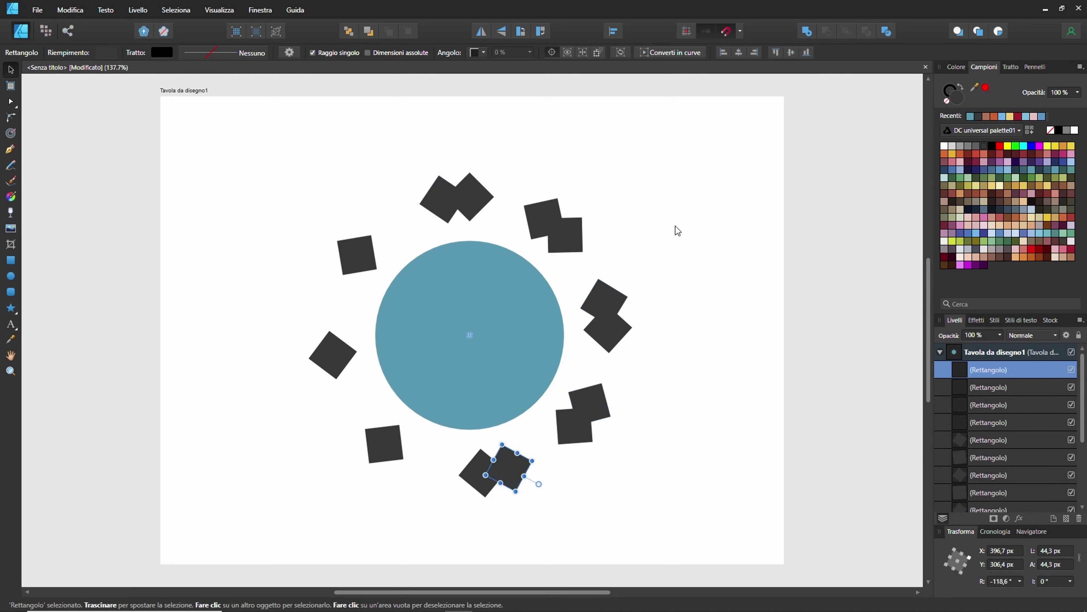
key("ctrl+j")
key("ctrl+j")
key("ctrl+j")
key("ctrl+j")
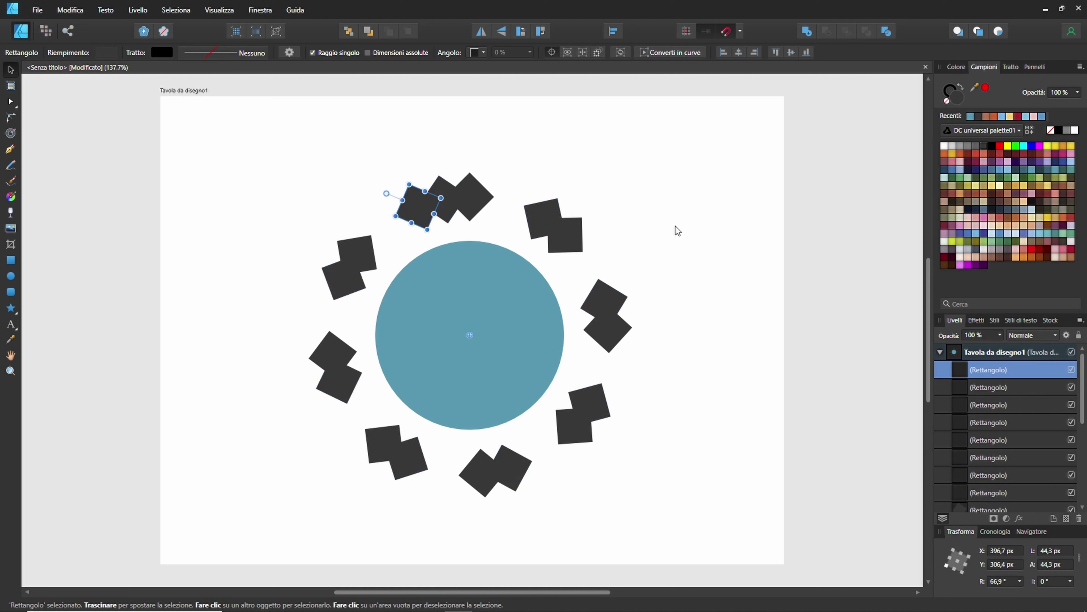
left_click(677, 231)
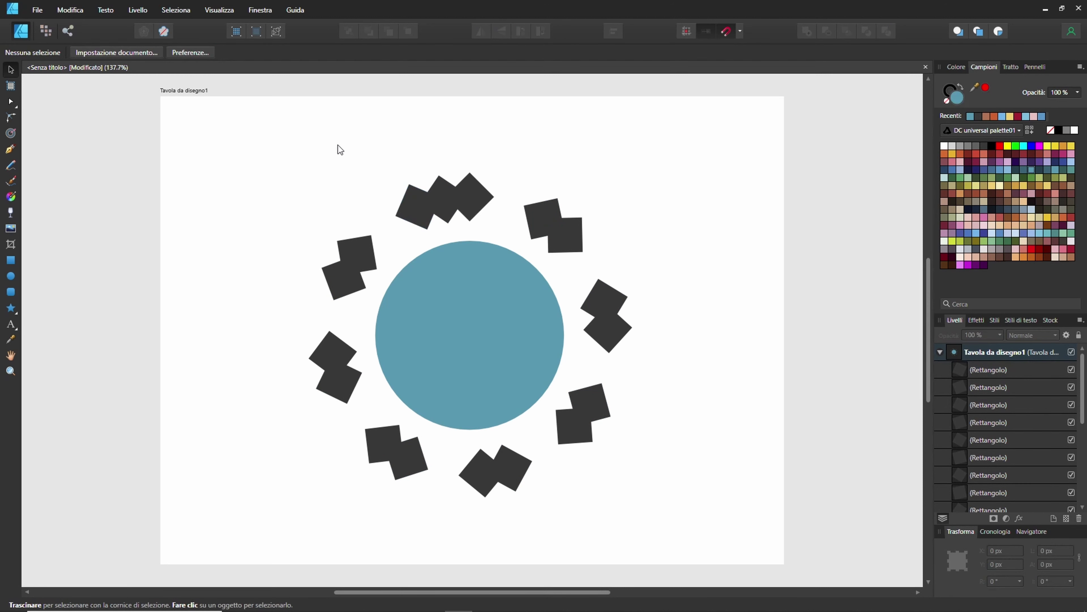
Delete the four left-side squares and the two bottom-left squares
mouse_move(340, 162)
left_mouse_down()
mouse_move(630, 210)
mouse_move(316, 426)
left_mouse_up()
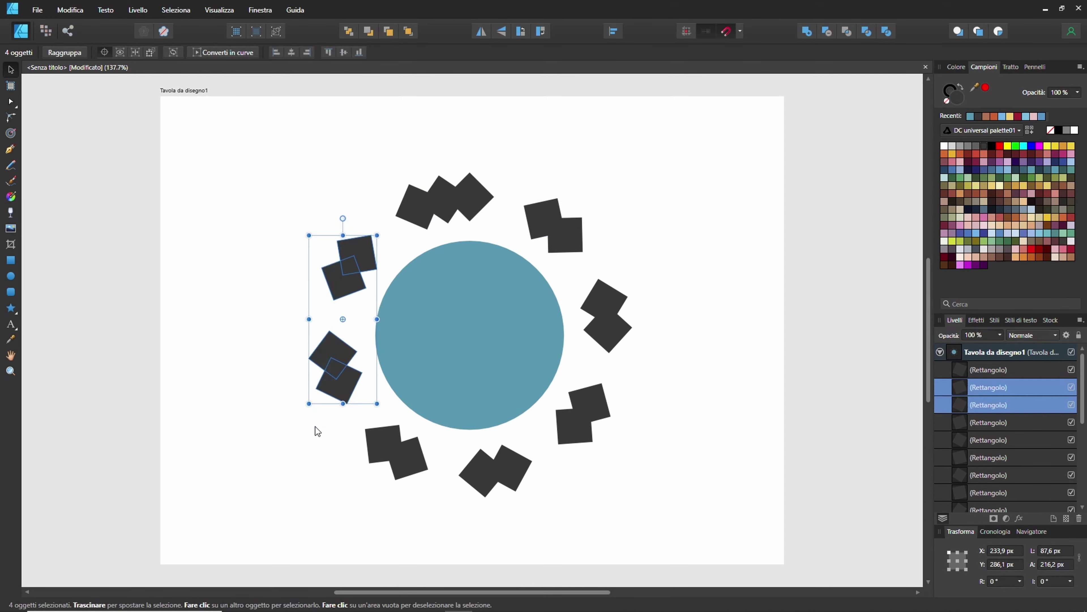
key("Delete")
left_click_drag(333, 418, 410, 506)
key("Delete")
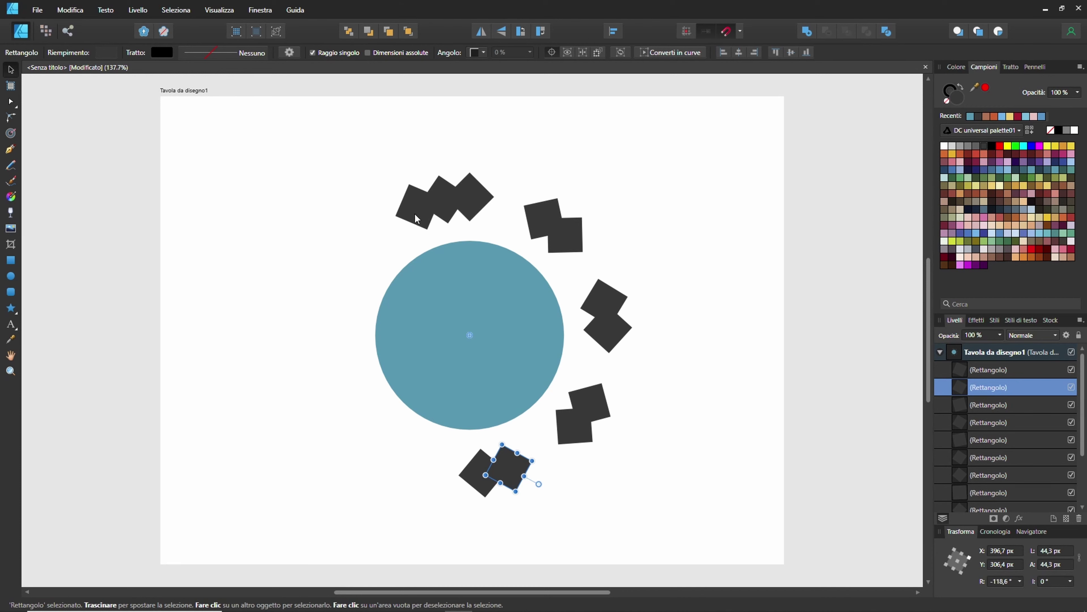
Delete the five top, four right and last two bottom squares, leaving only the circle
left_click(418, 216)
left_click(440, 191)
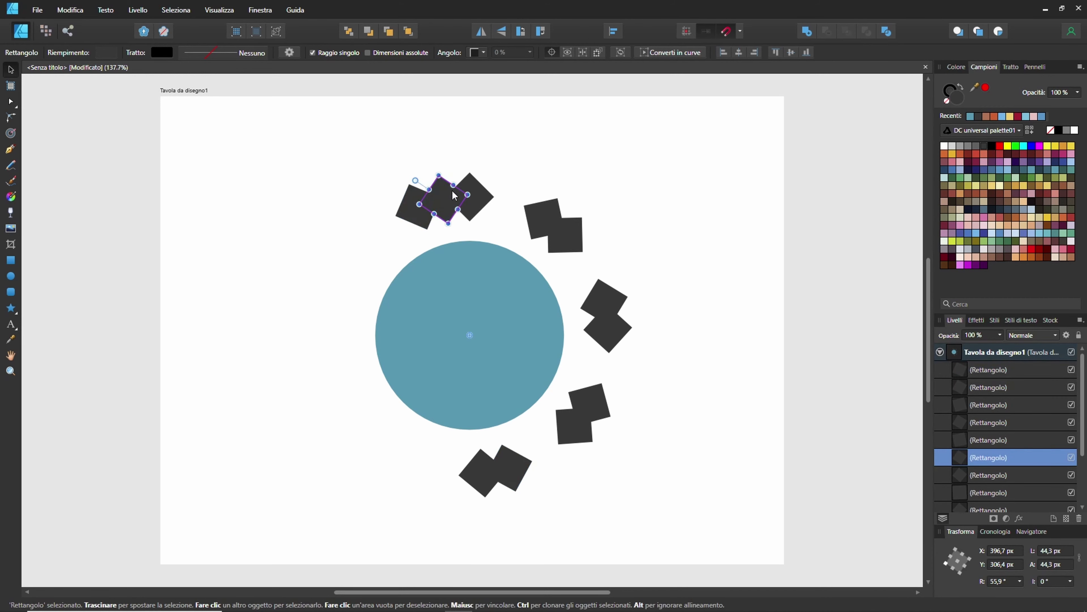
left_click_drag(327, 158, 644, 225)
key("Delete")
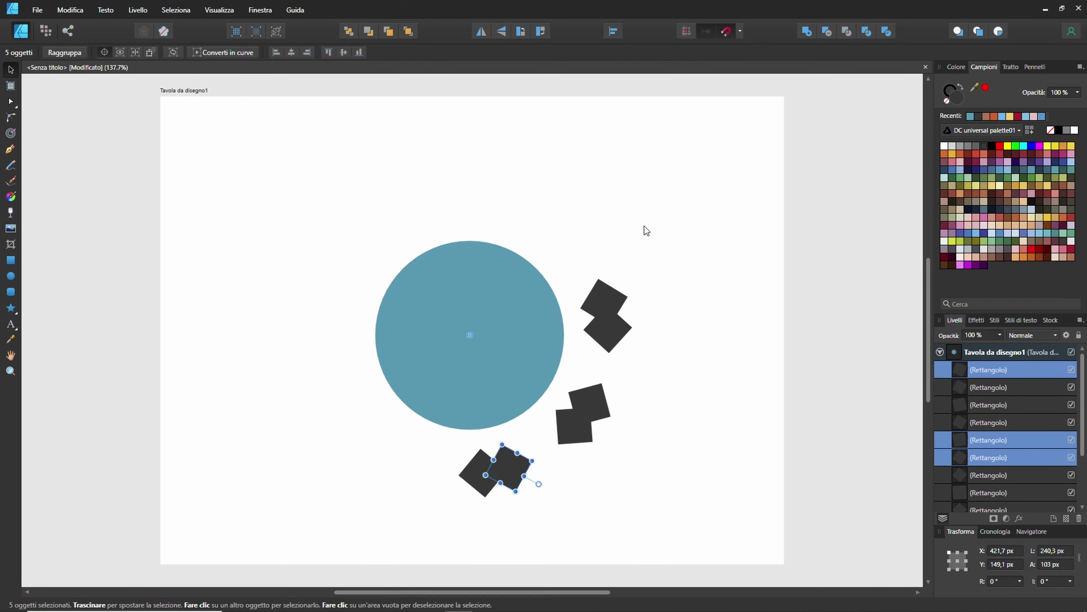
left_click_drag(590, 260, 648, 483)
key("Delete")
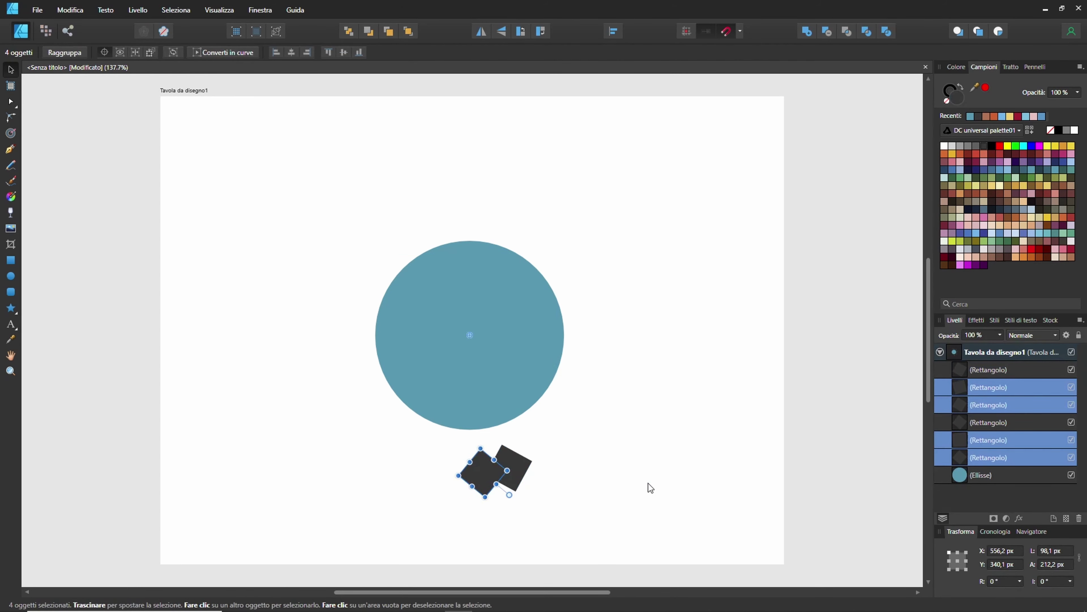
left_click_drag(576, 453, 454, 490)
key("Delete")
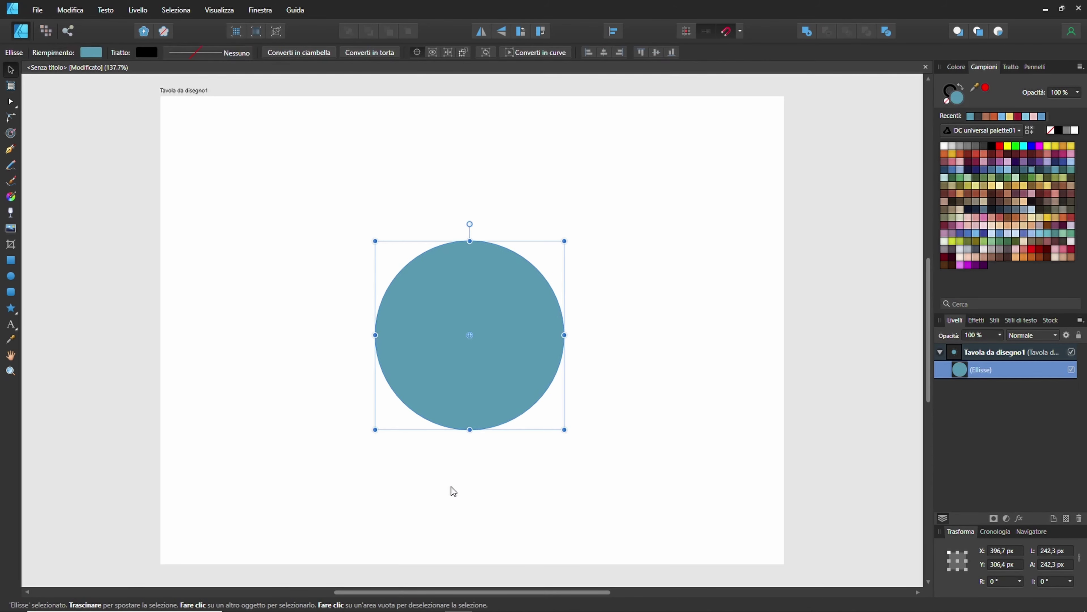
left_click(470, 184)
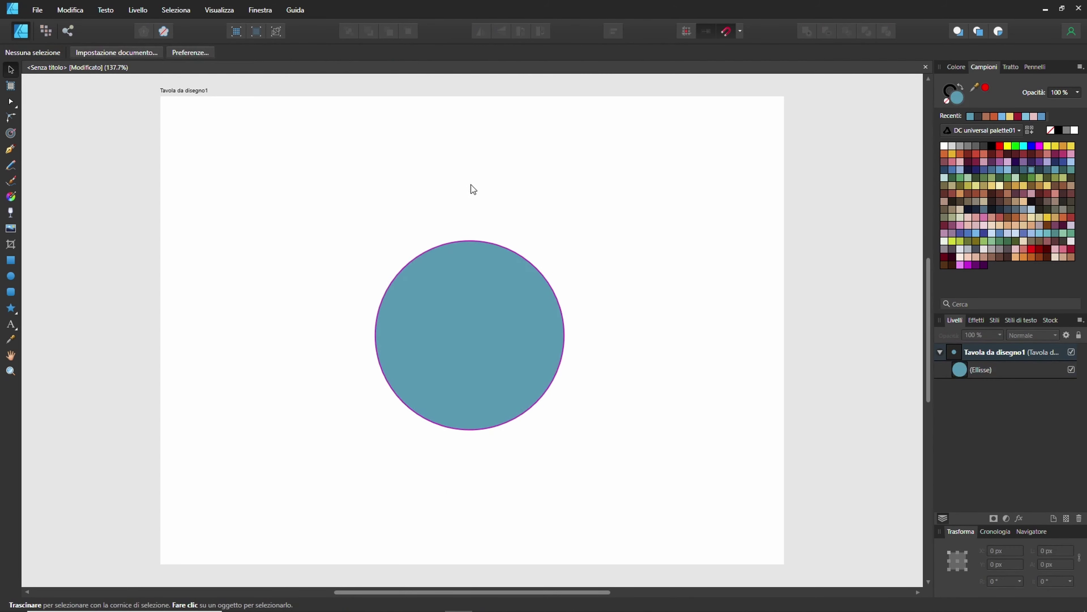
left_click(11, 259)
Draw a 42.2 px square above the circle, rotate it 45° and fill it black
scroll(496, 241, "up", 5)
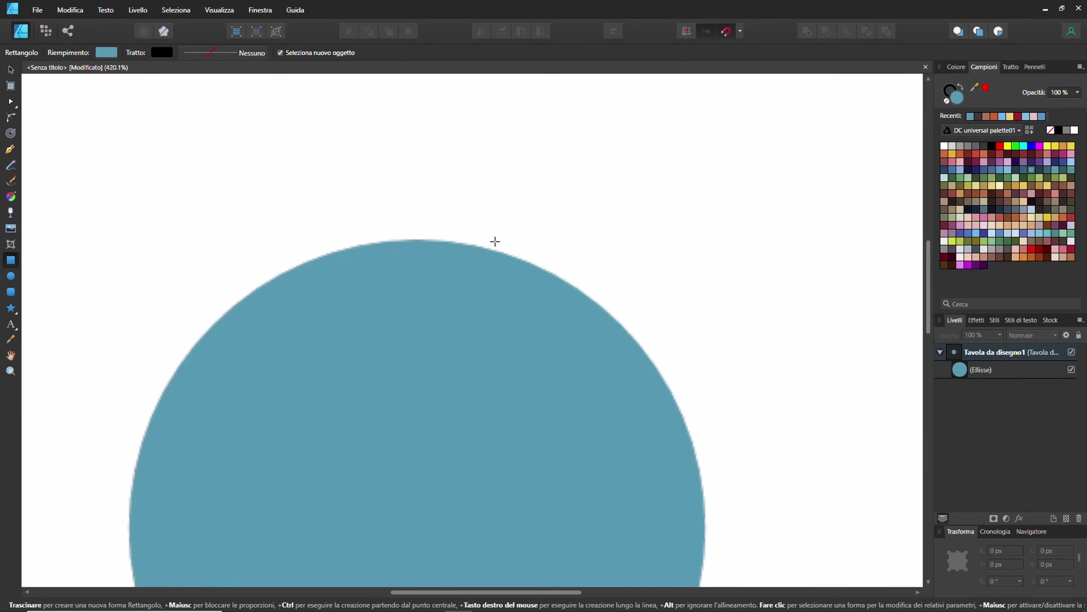
left_click_drag(361, 101, 485, 173)
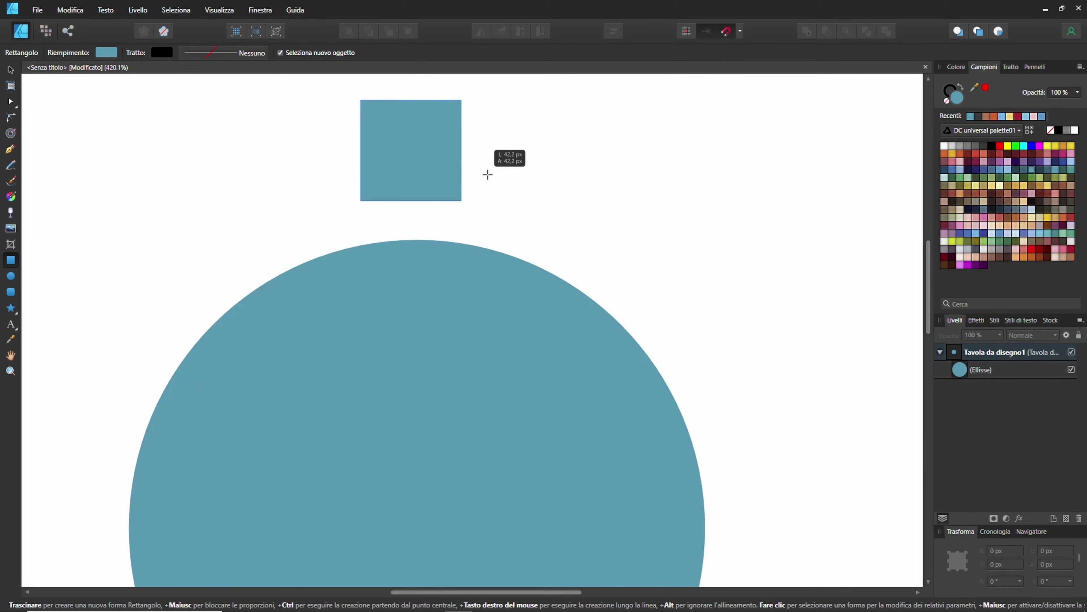
mouse_move(468, 95)
left_mouse_down()
mouse_move(389, 53)
mouse_move(342, 80)
left_mouse_up()
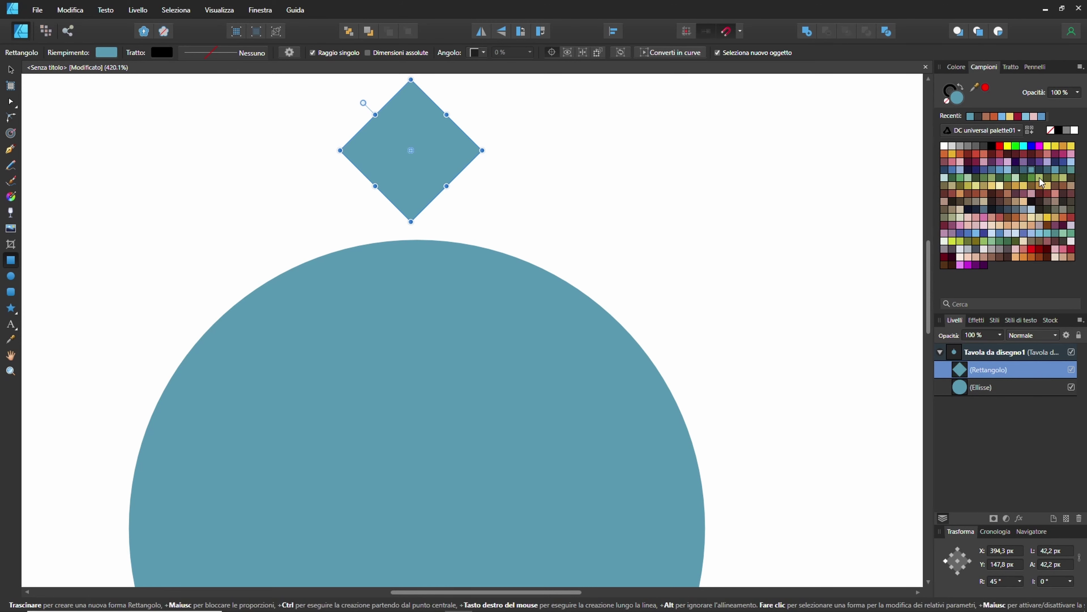
left_click(990, 148)
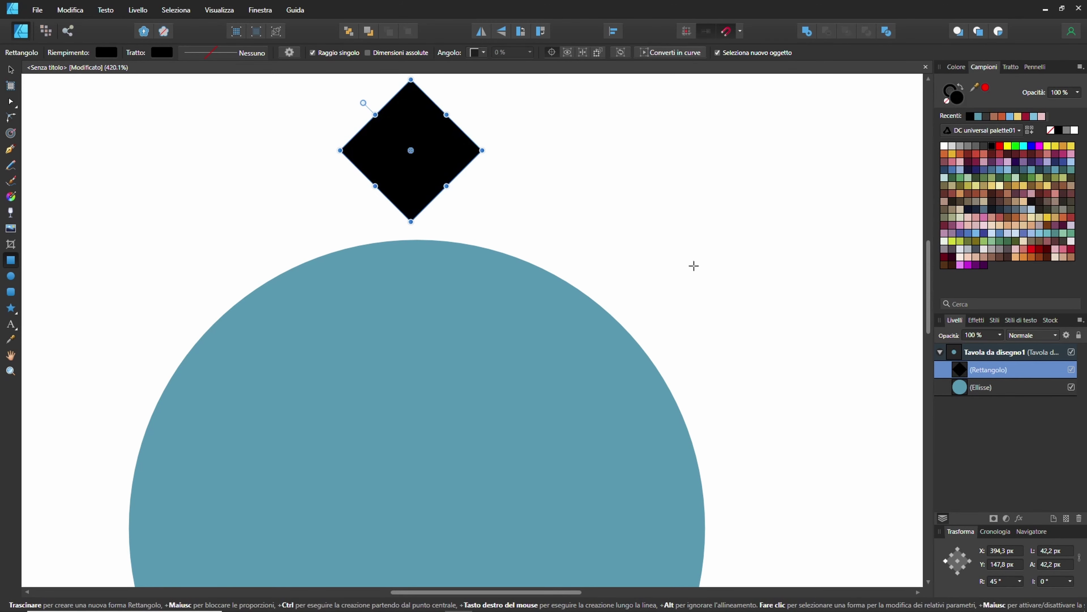
scroll(691, 265, "down", 3)
scroll(692, 265, "down", 1)
left_click(11, 69)
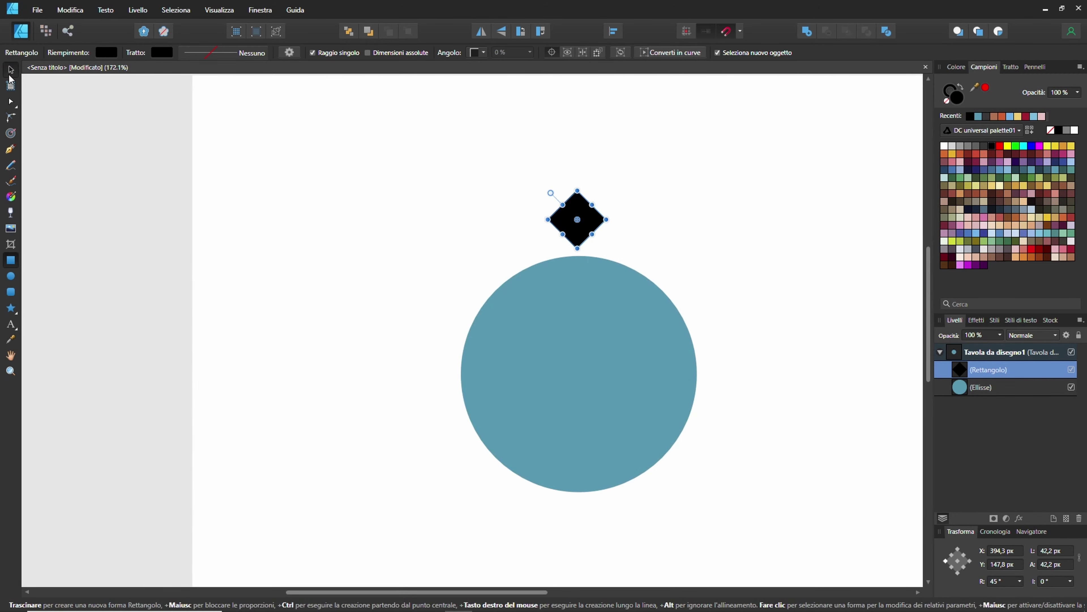
Raise the black diamond to Y 127.5 px, enable Transform Origin, and duplicate it in place
left_click_drag(733, 245, 552, 201)
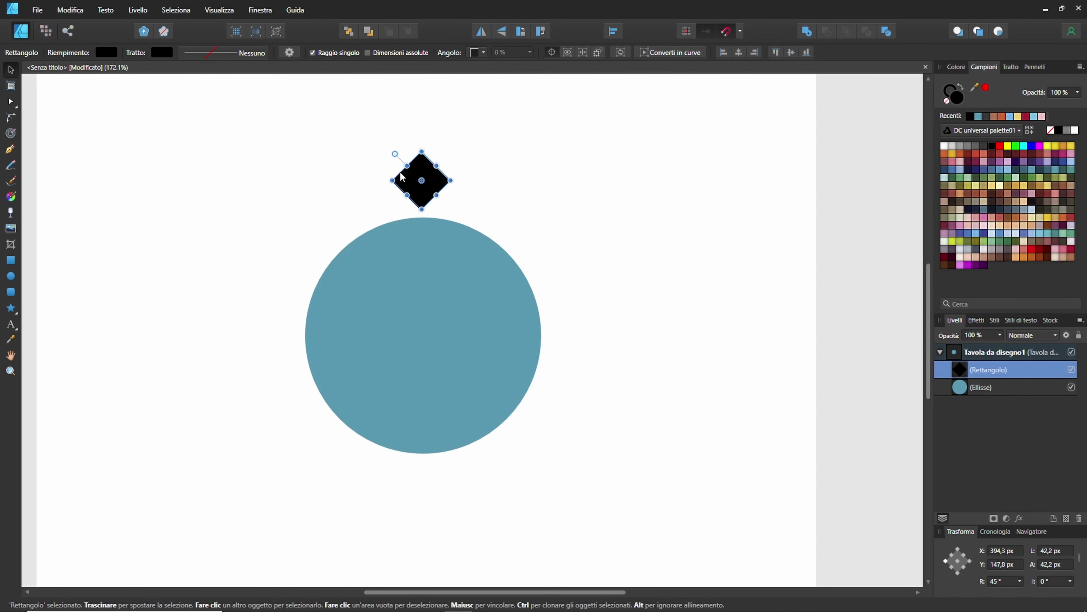
left_click(423, 334, "shift")
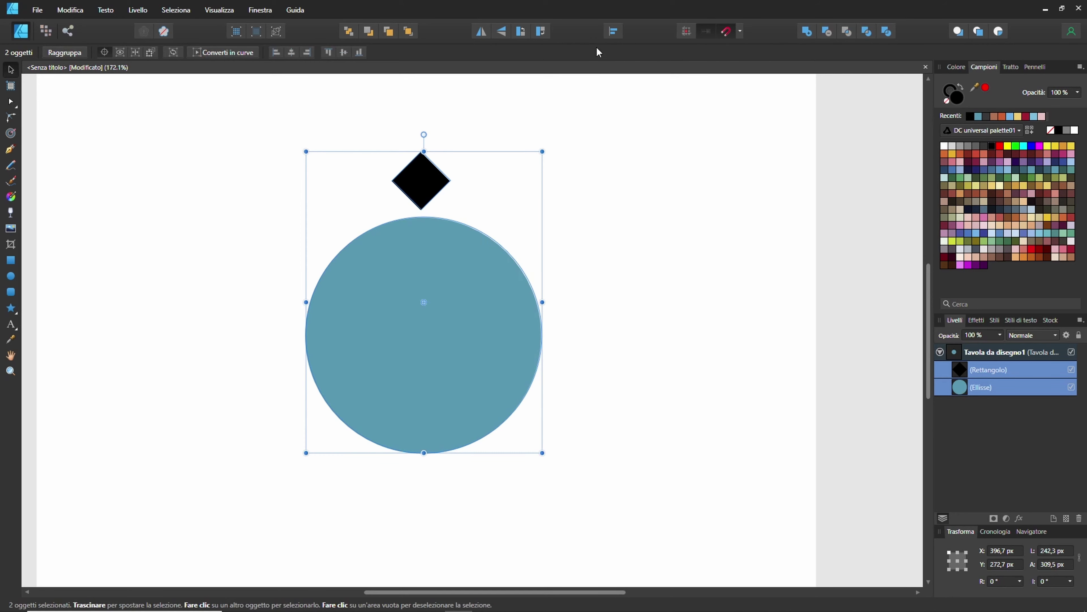
left_click(613, 31)
left_click(423, 179)
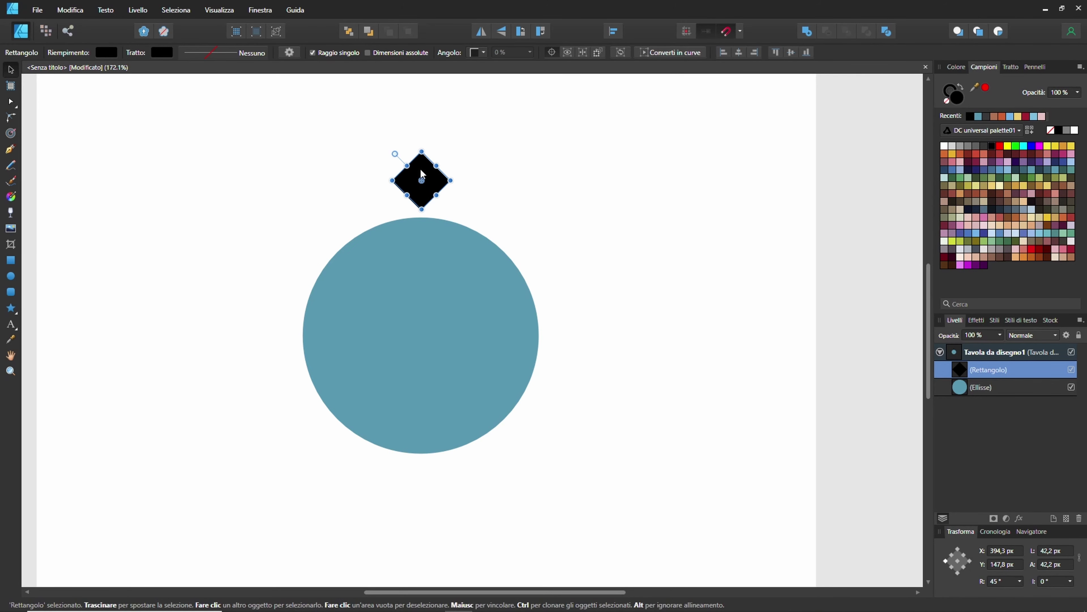
left_click_drag(423, 179, 424, 164)
scroll(505, 213, "down", 1)
scroll(506, 213, "down", 1)
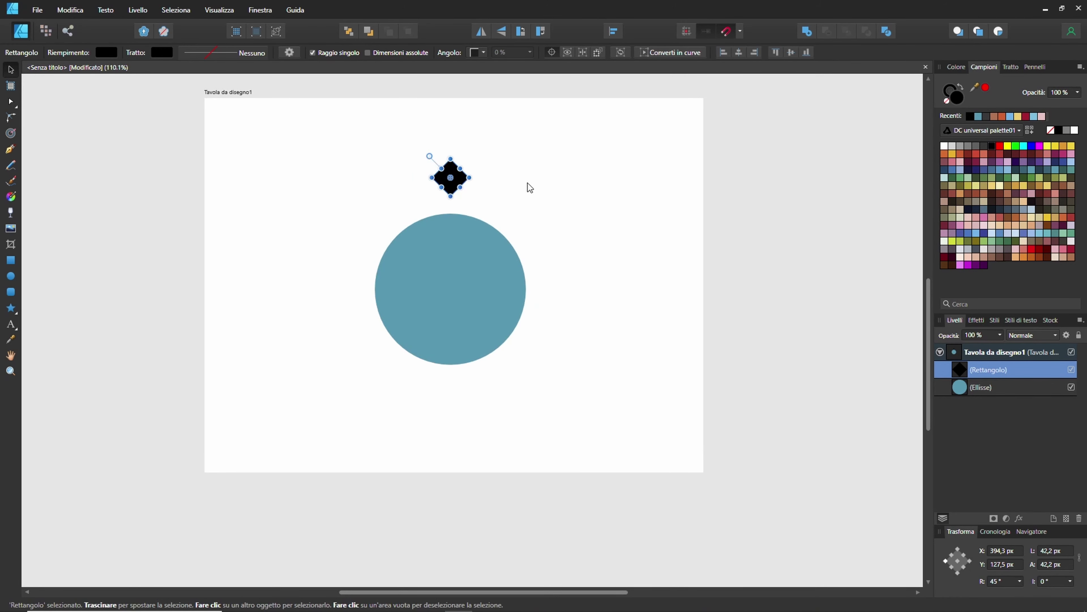
scroll(526, 184, "up", 1)
left_click(552, 53)
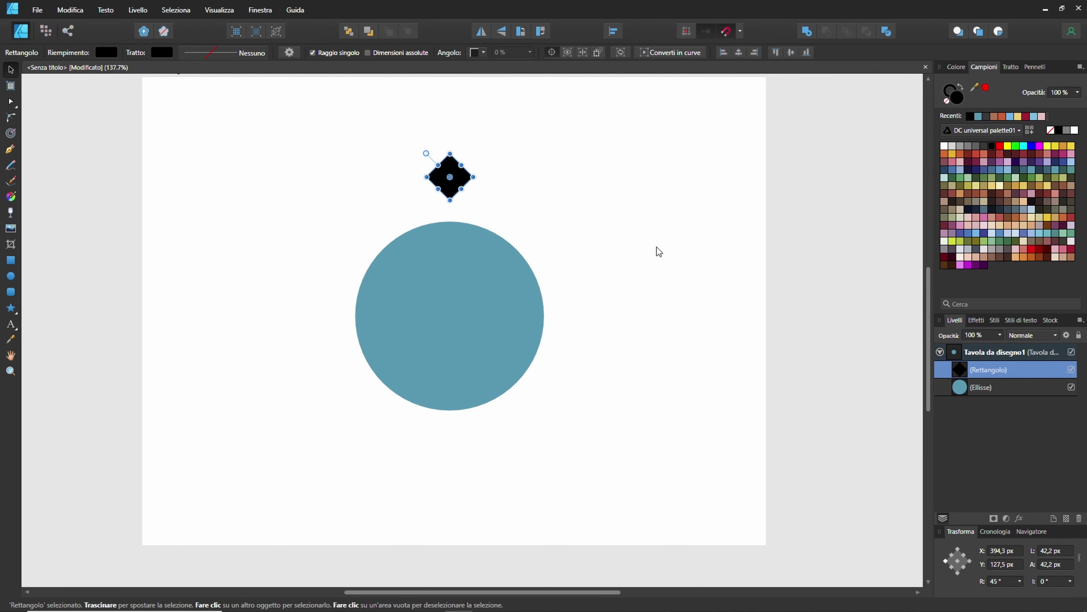
key("ctrl+j")
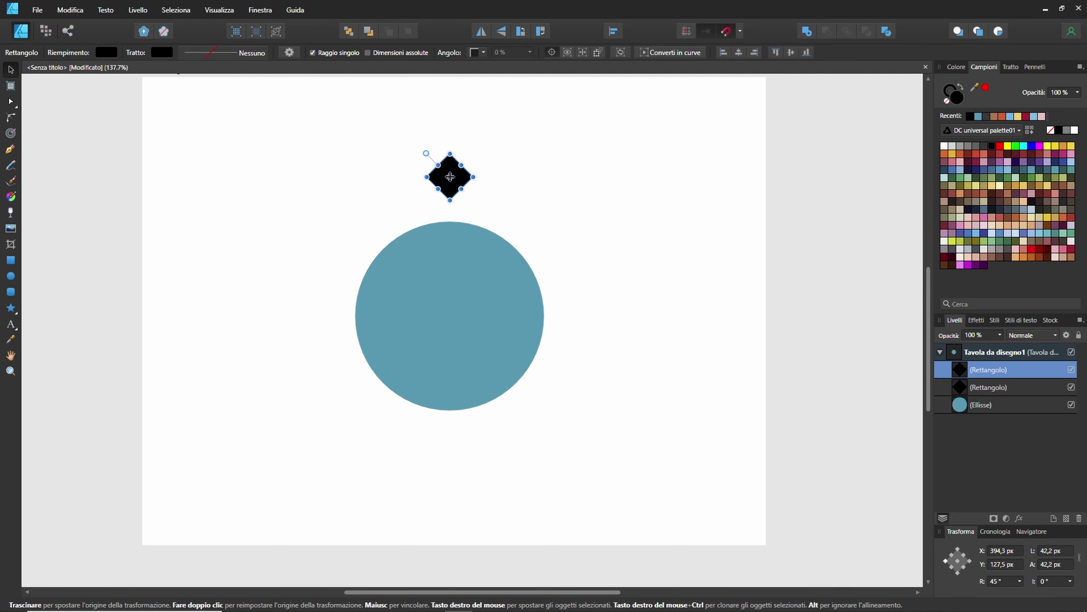
Set the copy's rotation origin to the circle's centre and rotate the square to 15°
left_click_drag(450, 176, 449, 311)
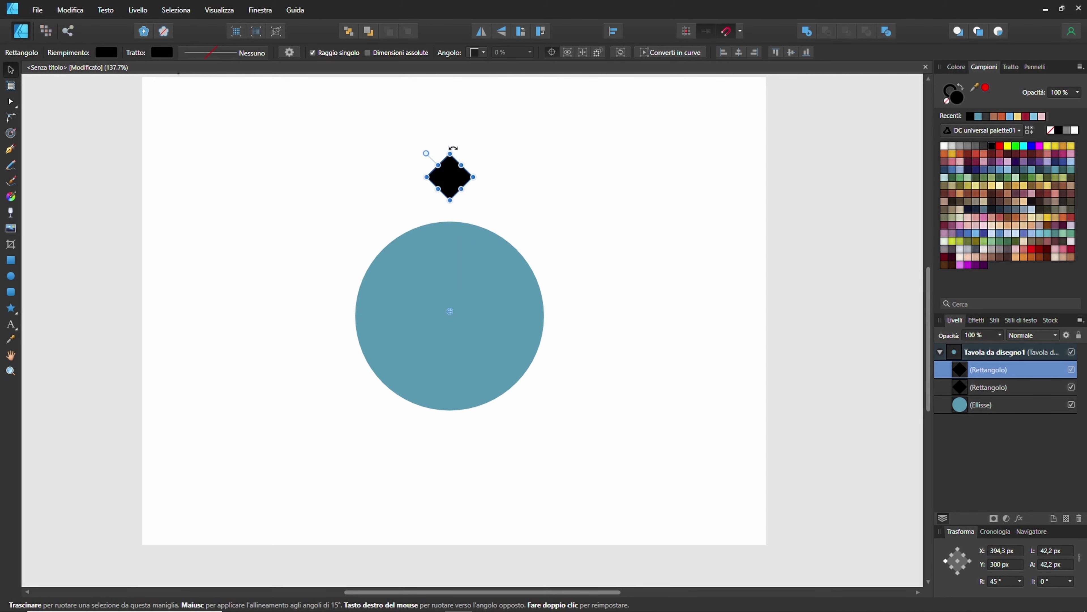
scroll(458, 150, "up", 1)
scroll(457, 150, "up", 1)
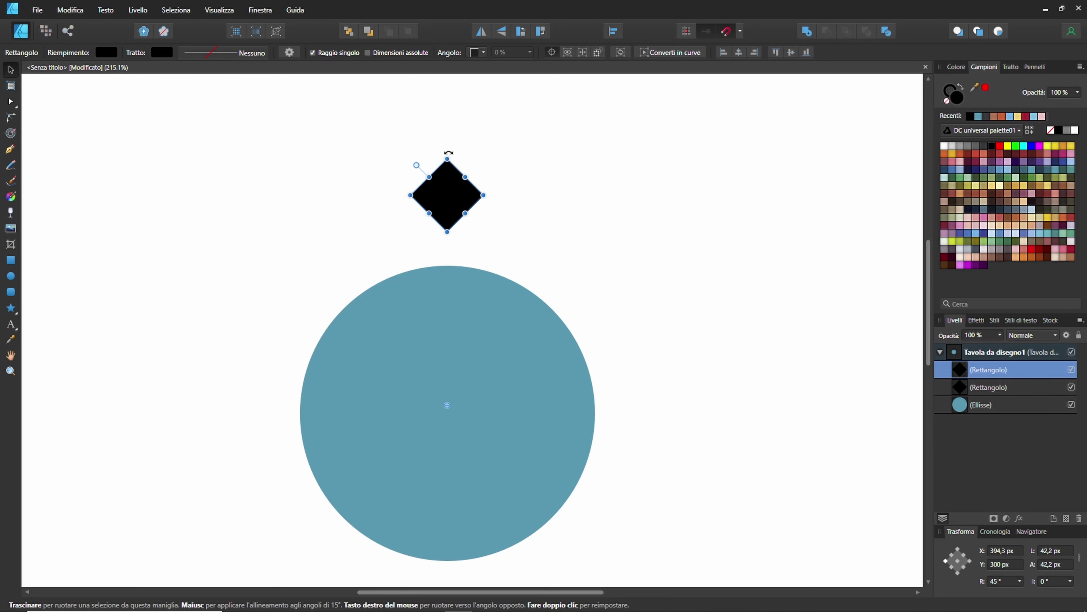
left_click_drag(448, 152, 516, 177)
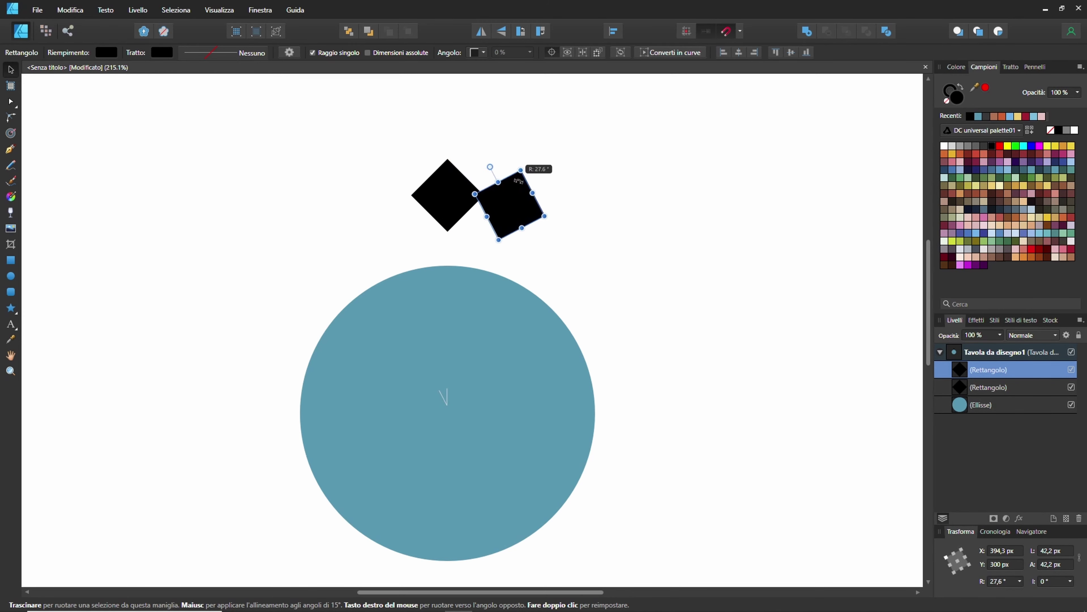
mouse_move(516, 177)
left_mouse_down()
mouse_move(533, 198)
mouse_move(514, 182)
left_mouse_up()
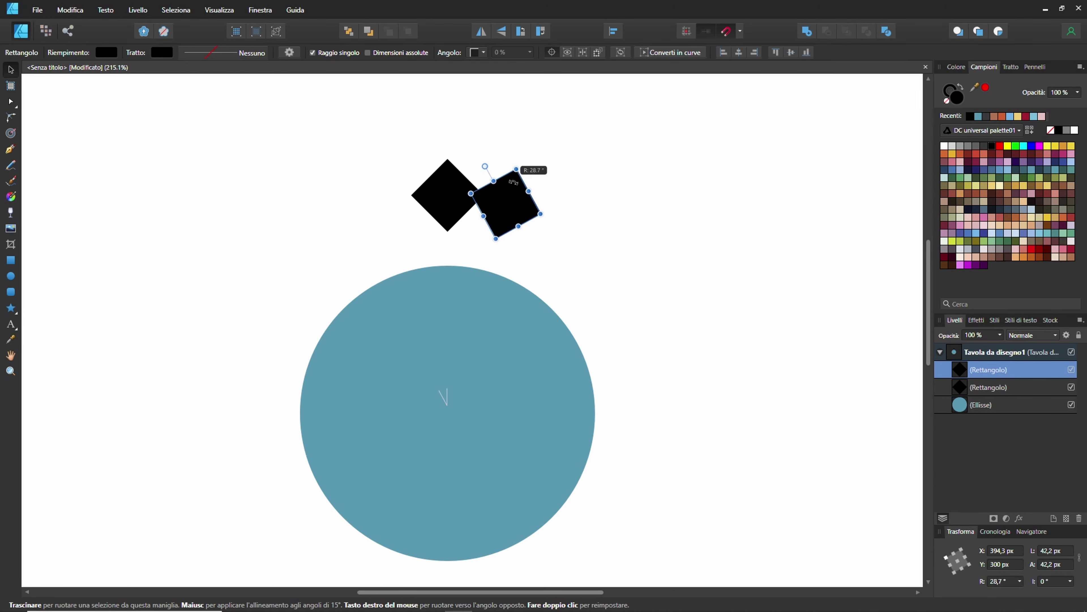
left_click_drag(513, 182, 527, 191)
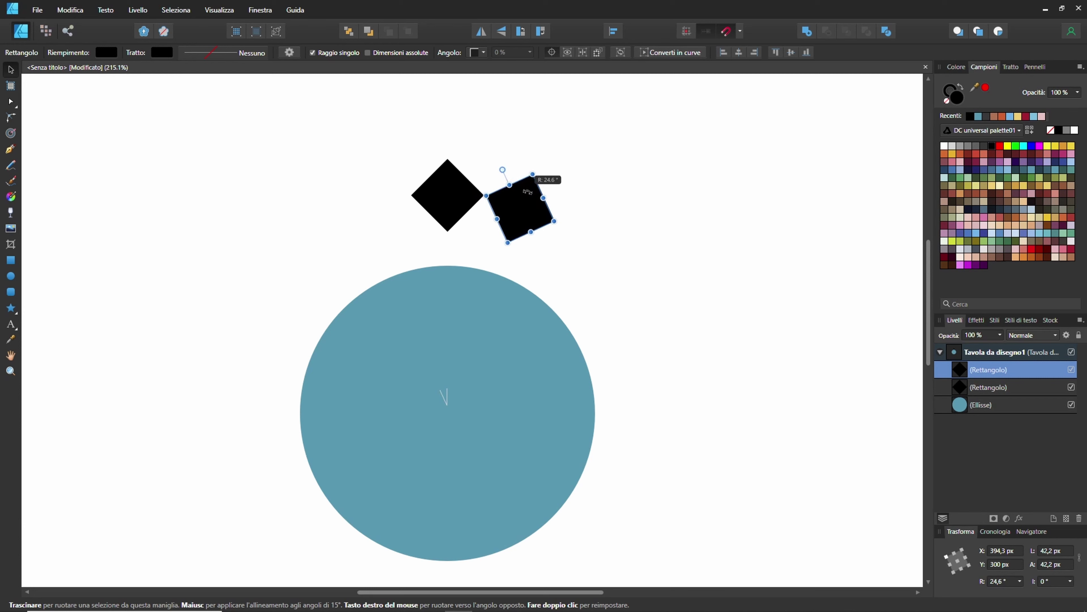
left_click_drag(527, 191, 530, 191)
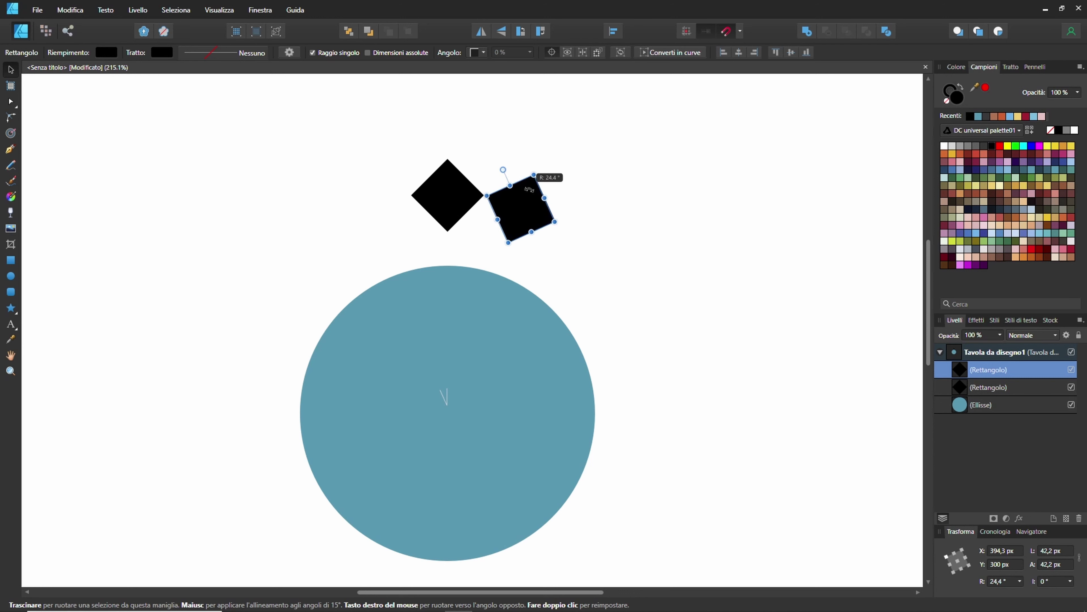
left_click_drag(530, 190, 558, 217)
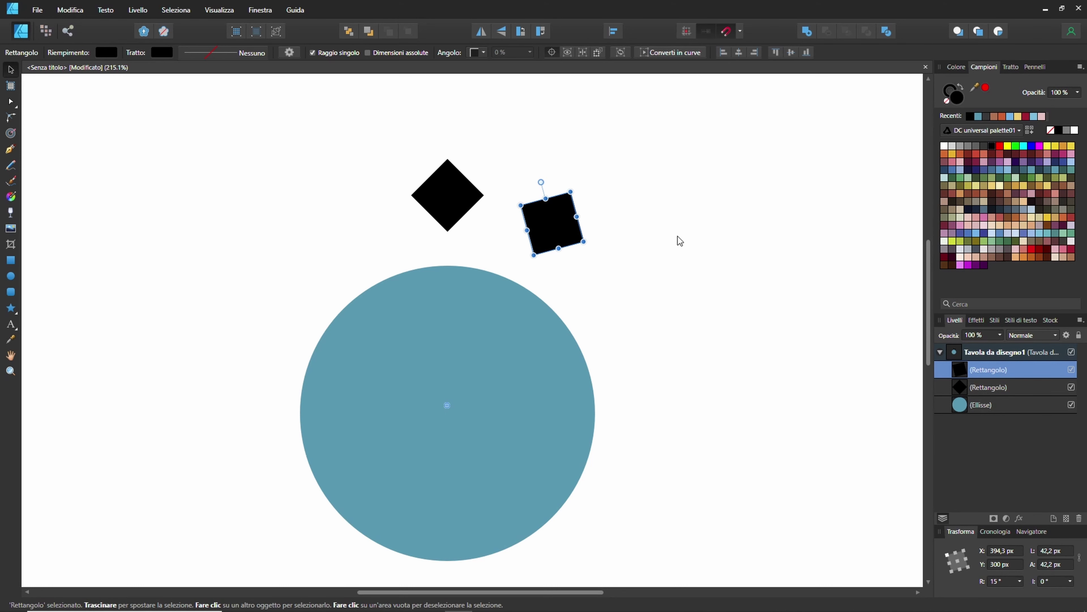
Repeat the 15° rotated duplicate four times with Ctrl+J to extend the ring of squares
scroll(679, 235, "down", 1, "ctrl")
scroll(680, 232, "down", 1, "ctrl")
scroll(713, 341, "right", 3)
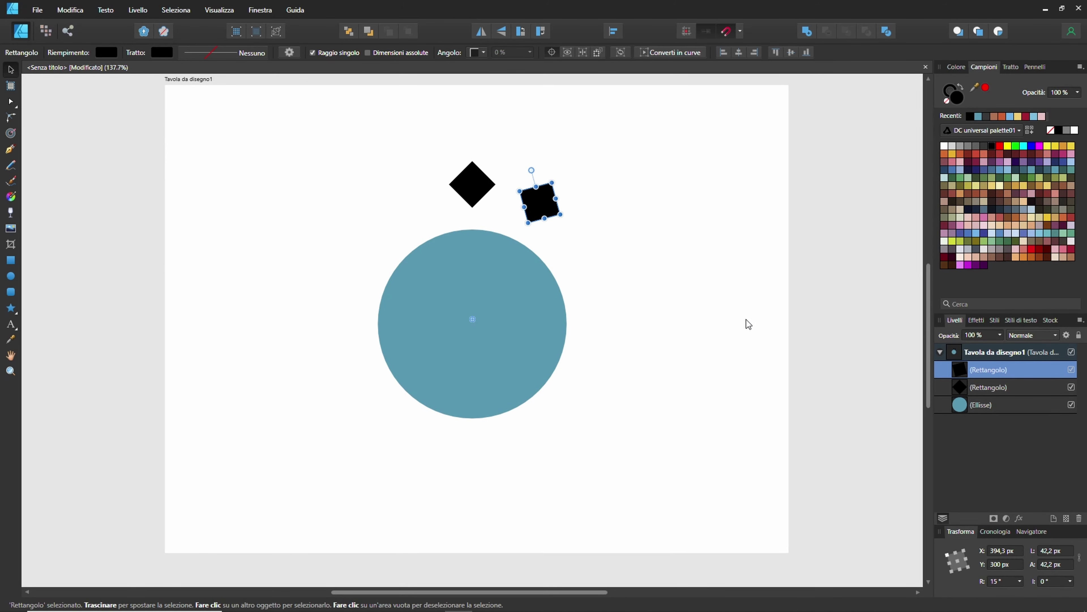
key("ctrl+j")
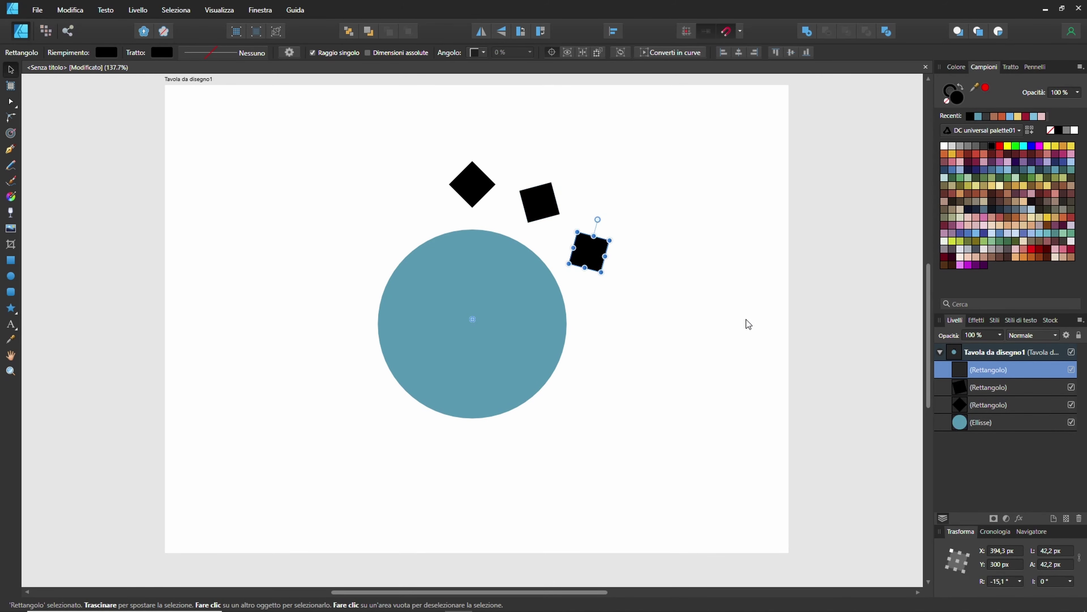
key("ctrl+j")
key("ctrl+j")
key("ctrl+j")
key("ctrl+j")
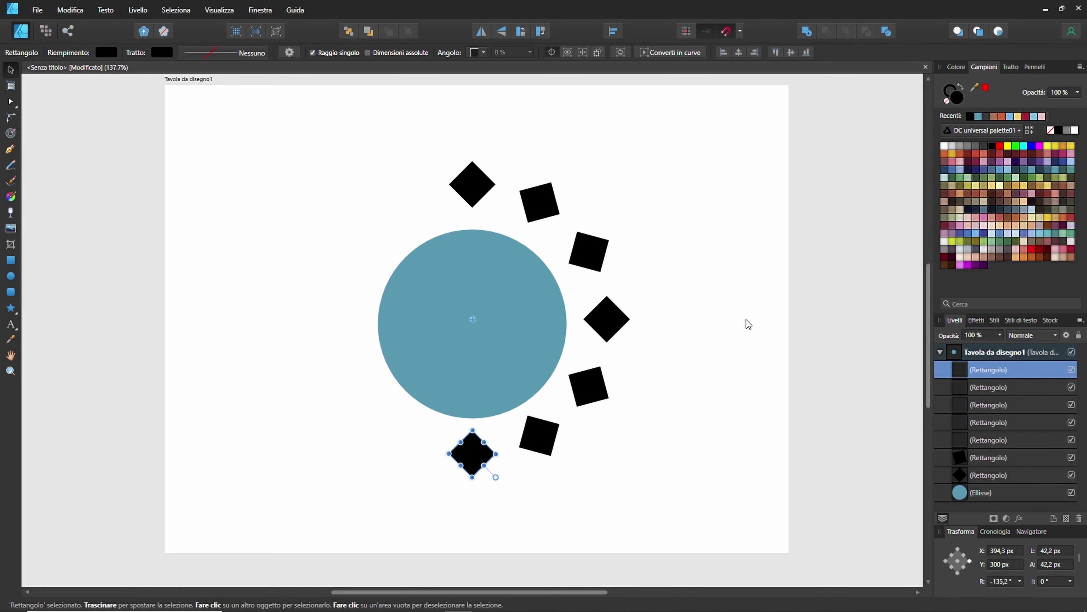
key("ctrl+j")
key("ctrl+j")
key("ctrl+j")
key("ctrl+j")
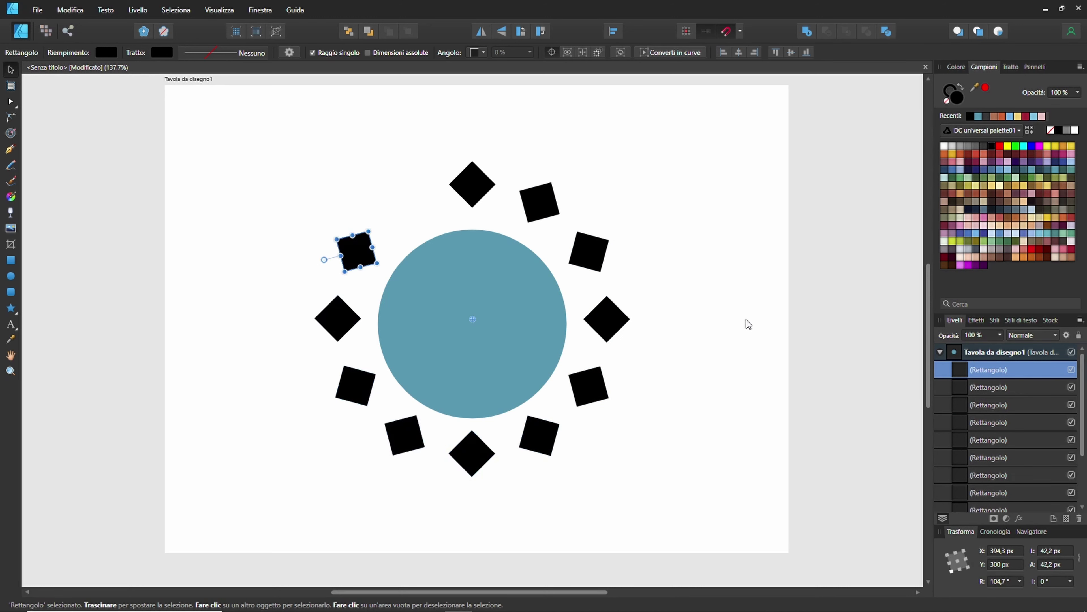
key("ctrl+j")
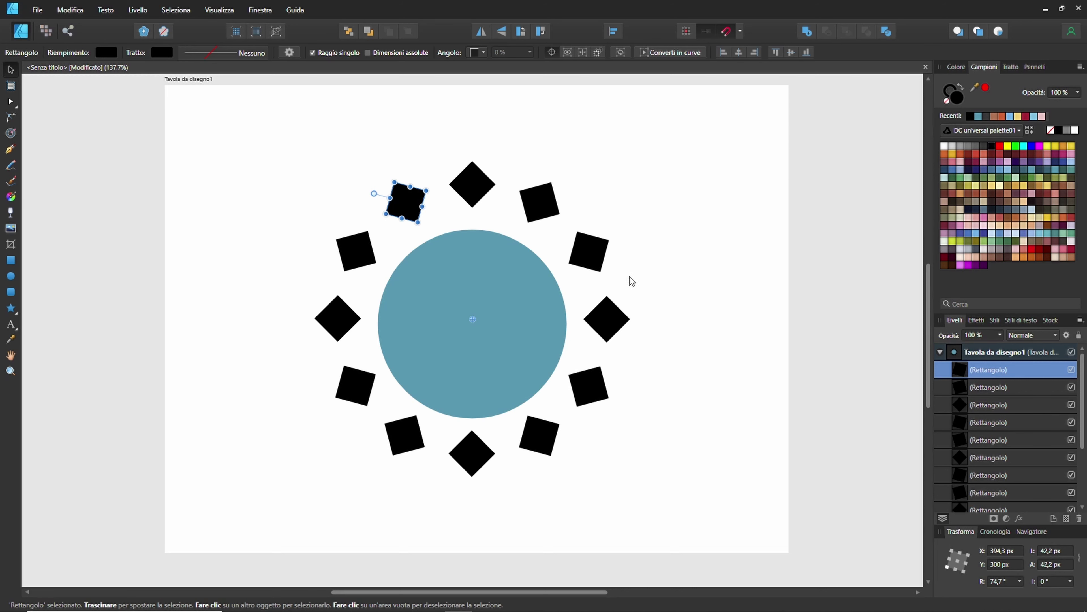
left_click(694, 243)
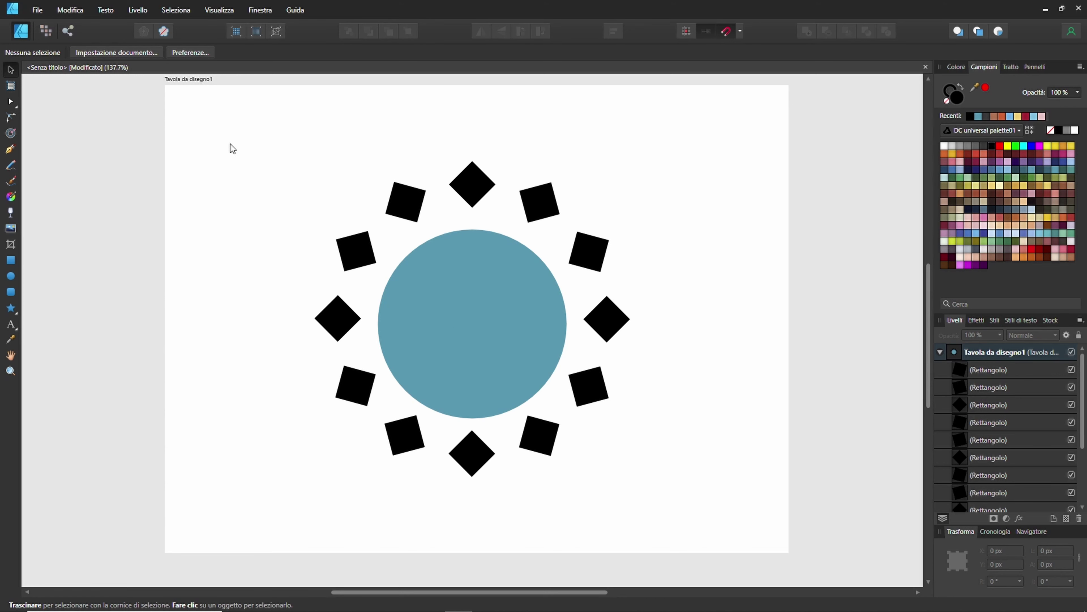
Delete all shapes, then draw a 263.7 px black circle and a 43.3 px square above it
mouse_move(230, 144)
left_mouse_down()
mouse_move(677, 435)
mouse_move(716, 494)
left_mouse_up()
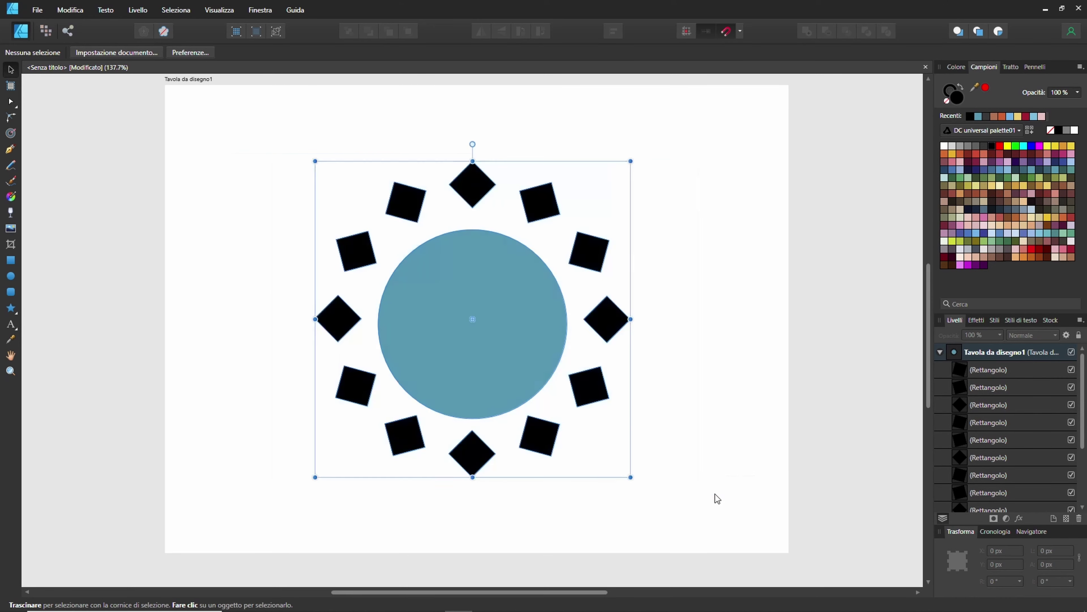
key("Delete")
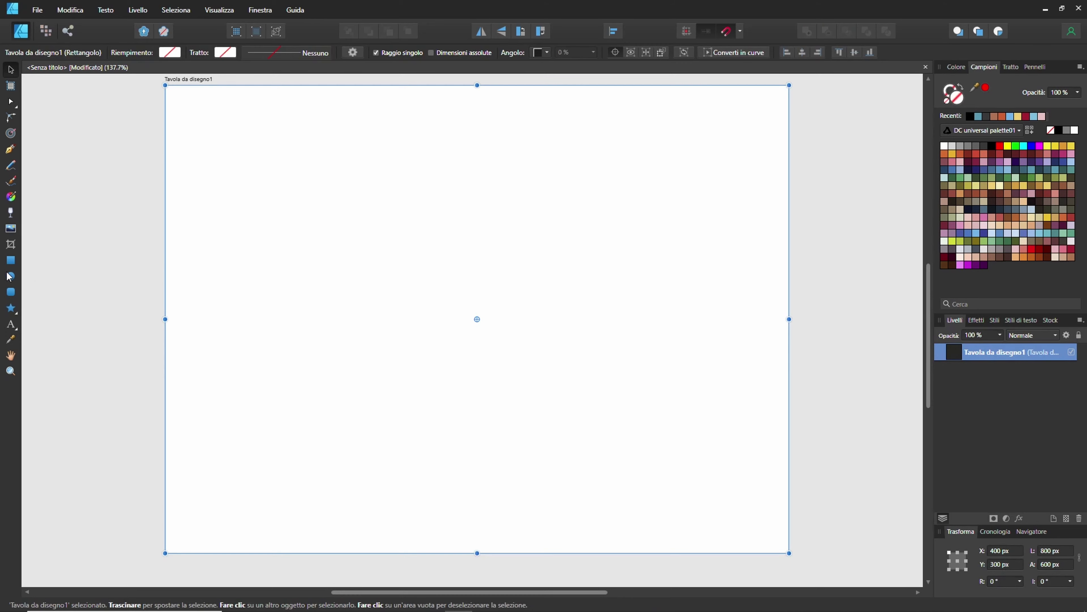
left_click(11, 276)
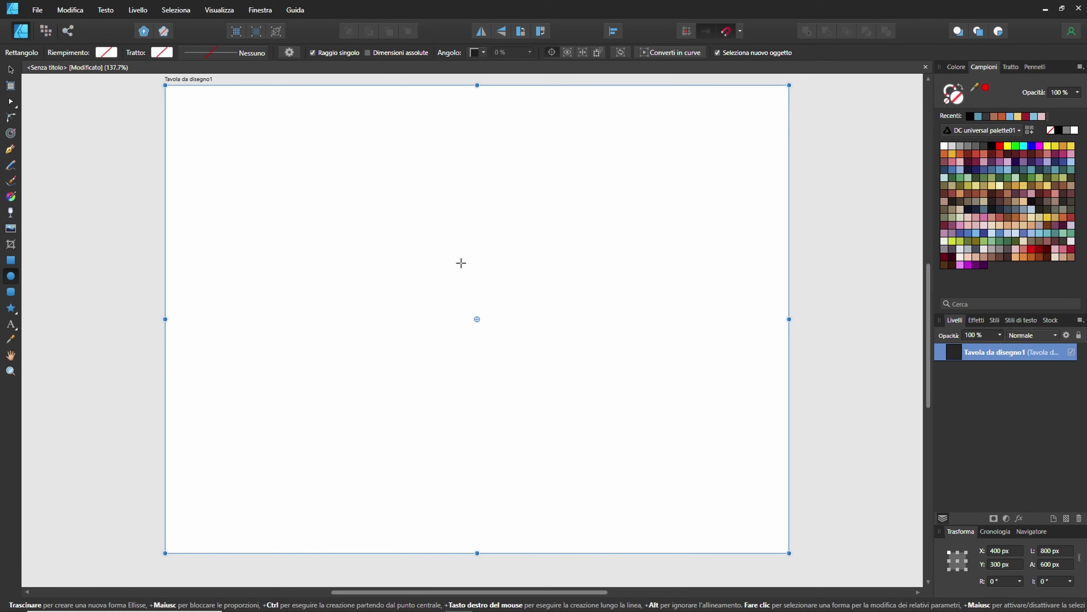
left_click_drag(352, 216, 578, 398)
left_click(15, 263)
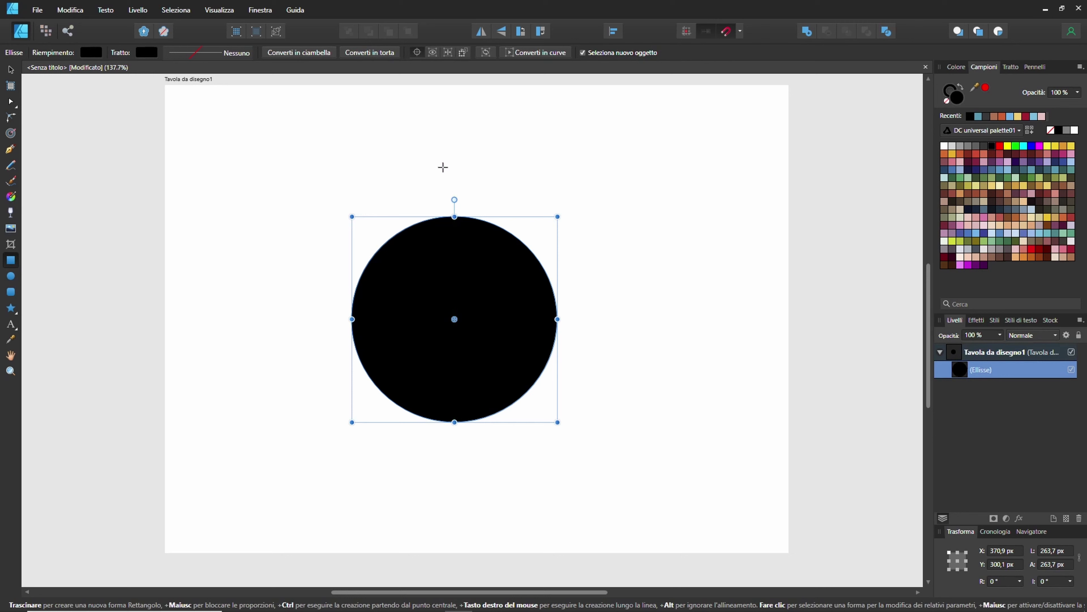
left_click_drag(443, 162, 478, 195)
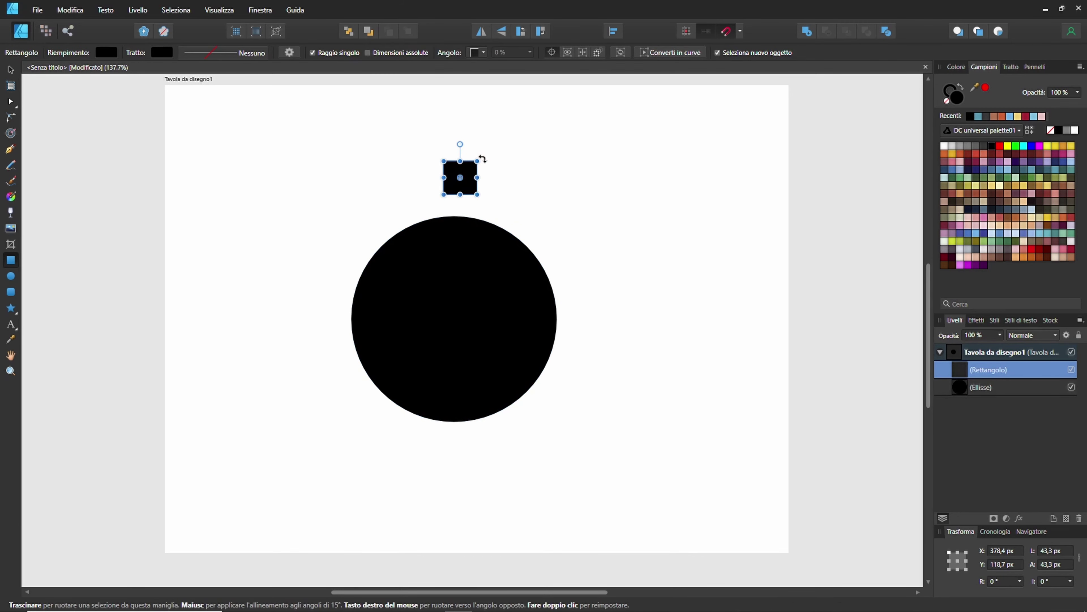
Rotate the 43.3 px square 45° into a diamond and turn off the movable transform origin
left_click_drag(482, 158, 461, 109)
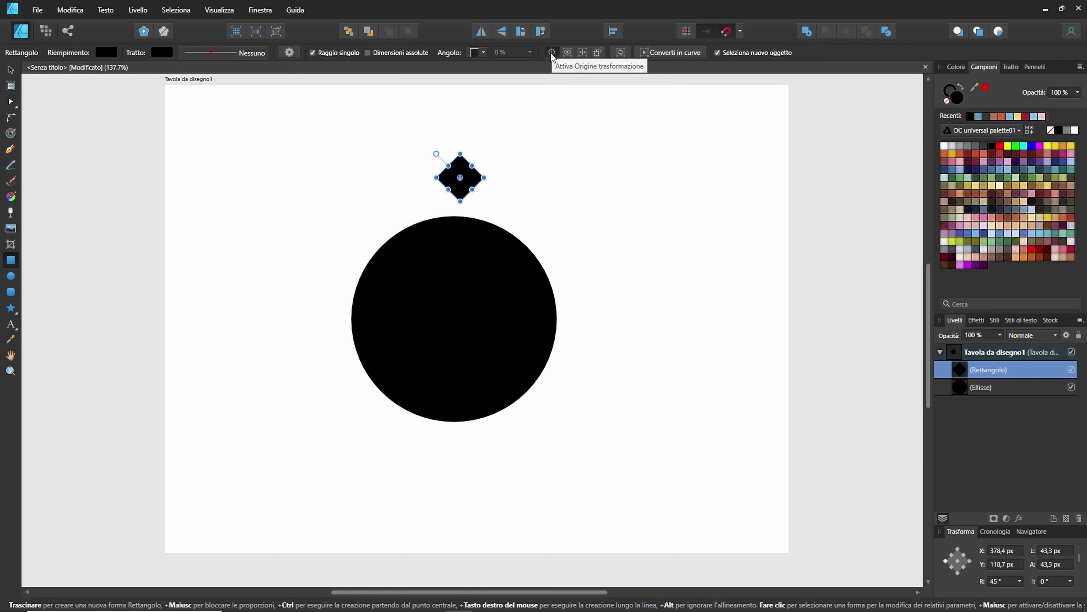
left_click(551, 55)
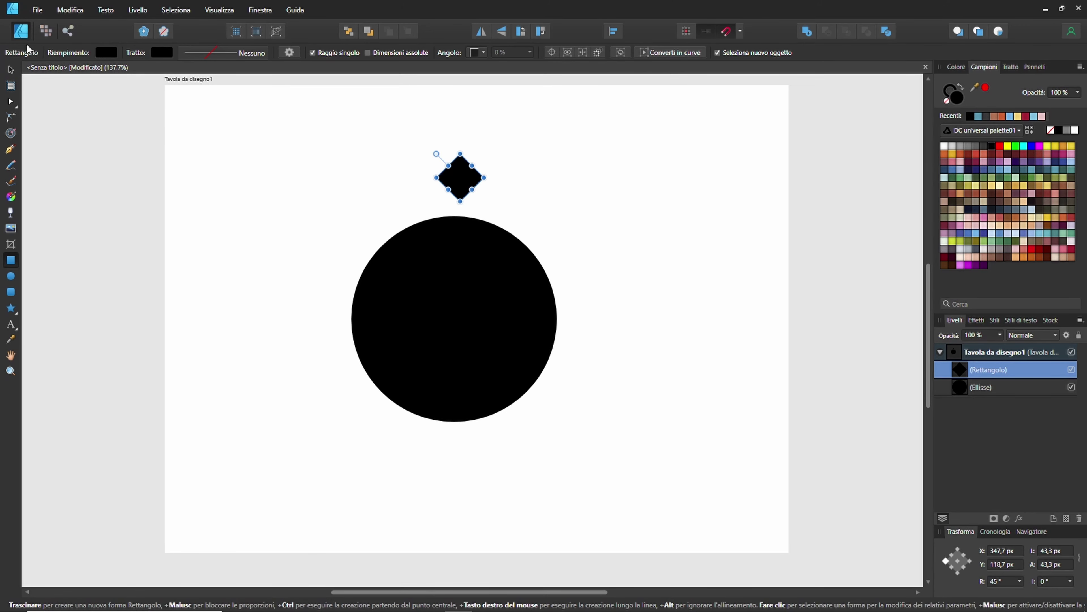
left_click(11, 69)
Centre the diamond and circle horizontally with Align Center, leaving the diamond selected
mouse_move(282, 160)
left_mouse_down()
mouse_move(522, 344)
mouse_move(444, 193)
left_mouse_up()
left_click(462, 195)
left_click(460, 272, "shift")
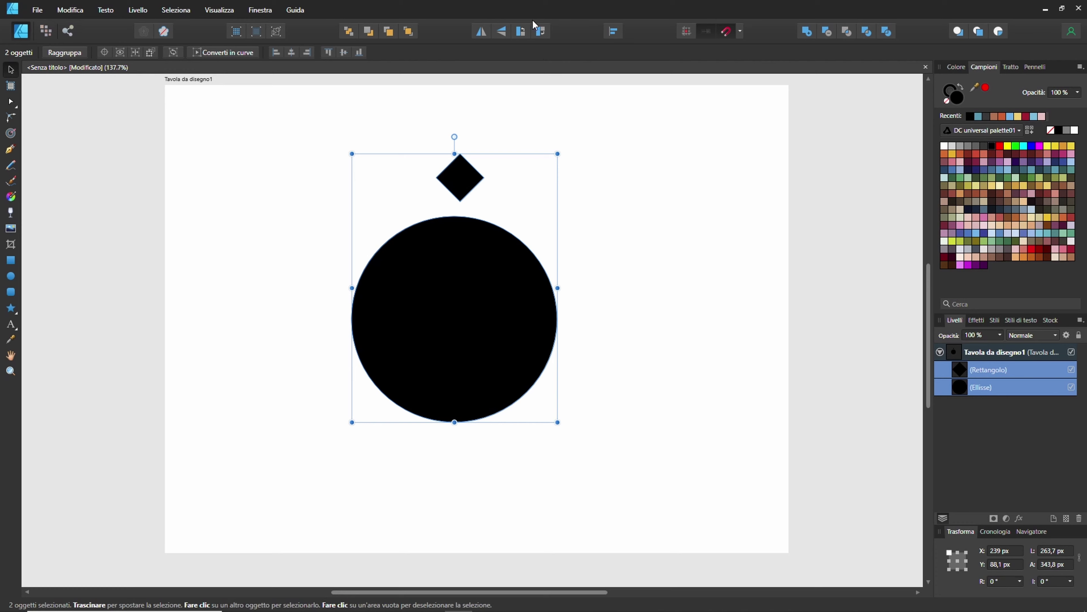
left_click(613, 31)
left_click(634, 70)
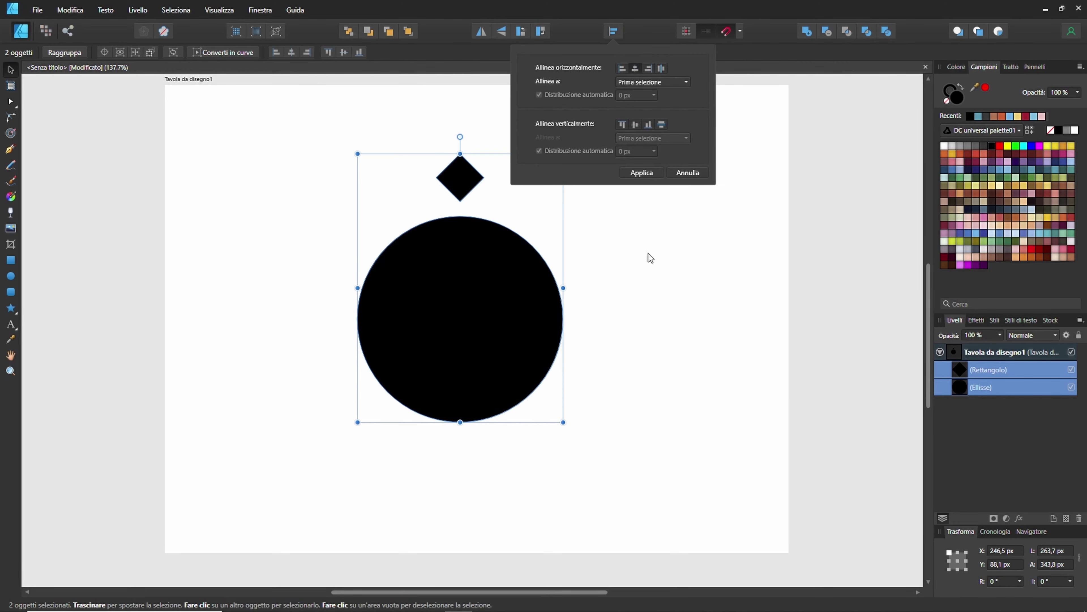
left_click(648, 253)
left_click(465, 300)
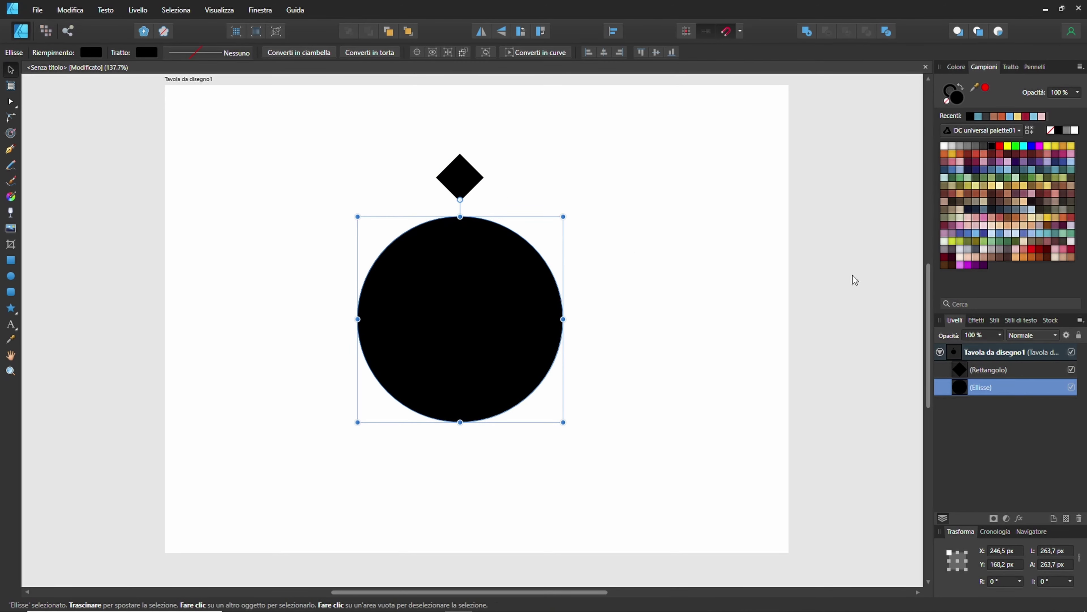
key("alt+bracketright")
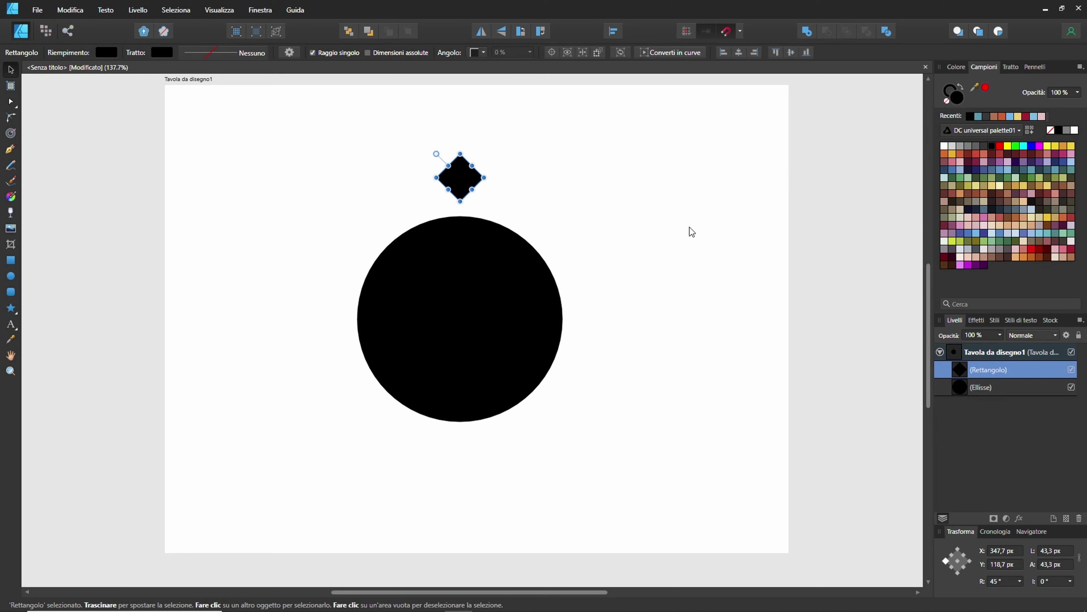
Duplicate the diamond and rotate the copy around the circle's centre
key("ctrl+j")
left_click(552, 51)
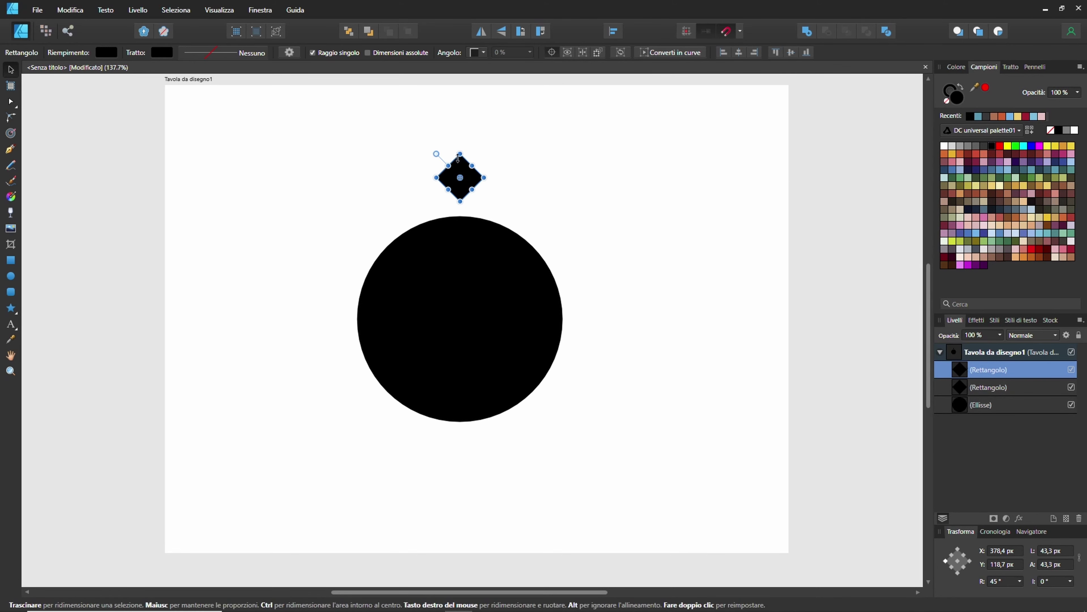
left_click_drag(461, 177, 460, 318)
left_click_drag(463, 147, 495, 166)
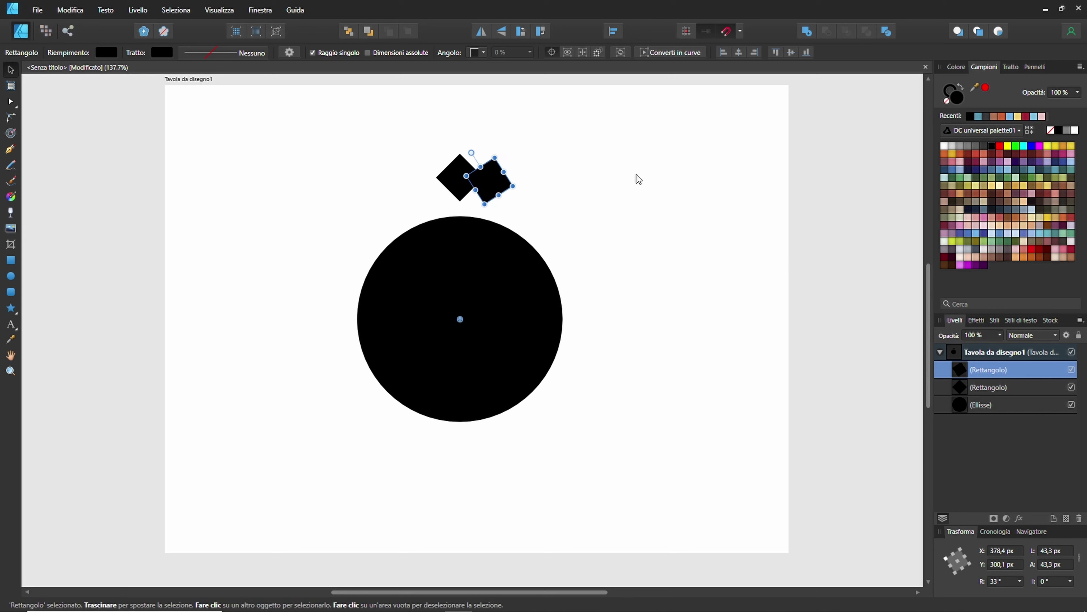
Repeat the rotated duplicate five times to close the ring of squares, then deselect
key("ctrl+j")
key("ctrl+j")
key("ctrl+j")
key("ctrl+j")
key("ctrl+j")
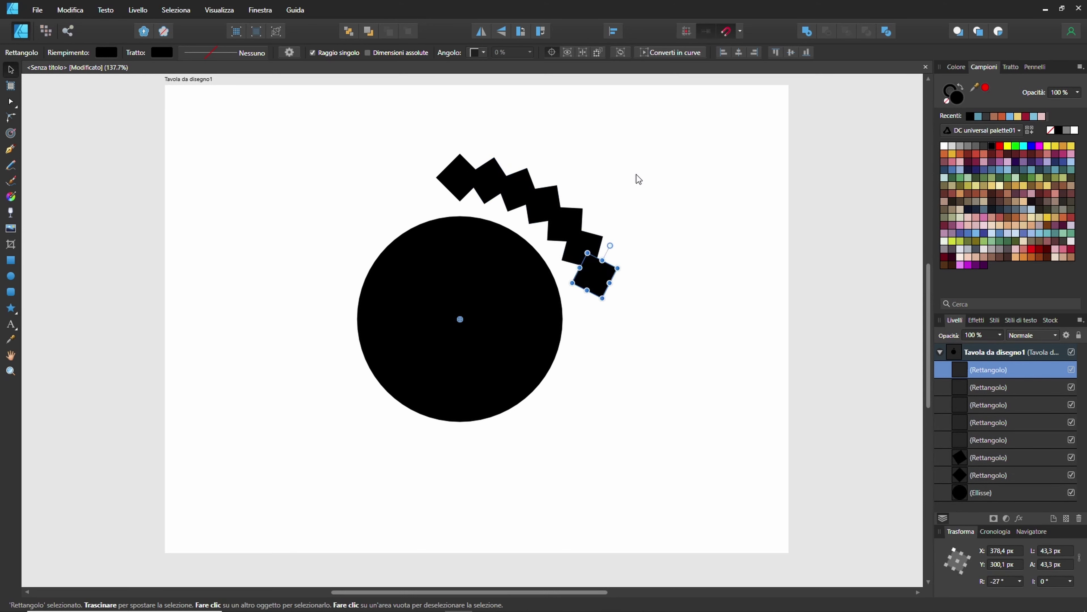
key("ctrl+j")
key("ctrl+j")
key("ctrl+j")
key("ctrl+j")
key("ctrl+j")
key("ctrl+j")
key("ctrl+j")
key("ctrl+j")
key("ctrl+j")
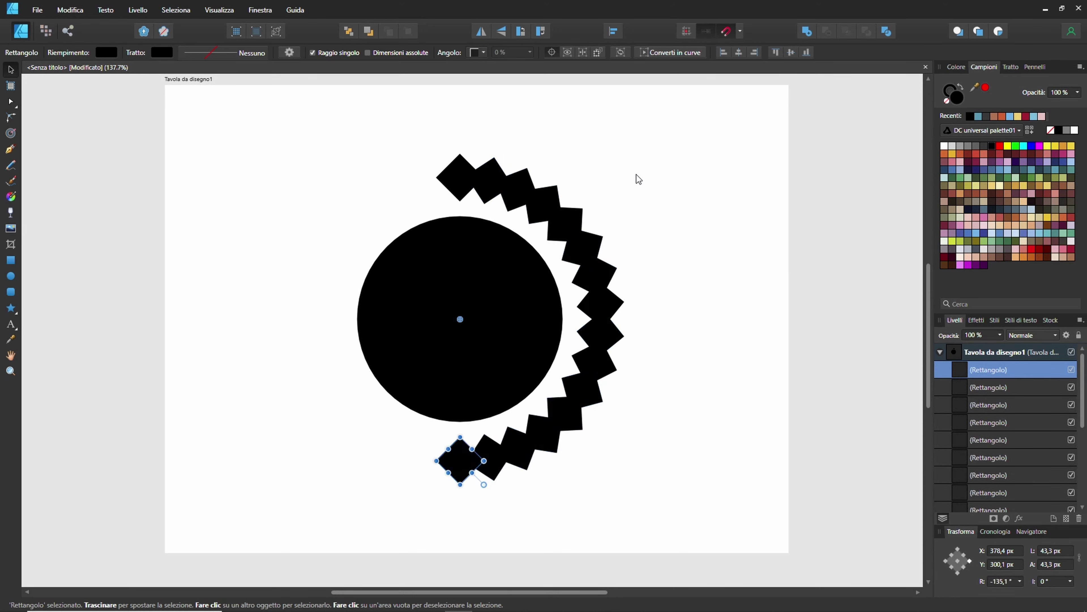
key("ctrl+j")
key("ctrl+j")
key("ctrl+j")
key("ctrl+j")
key("ctrl+j")
key("ctrl+j")
key("ctrl+j")
key("ctrl+j")
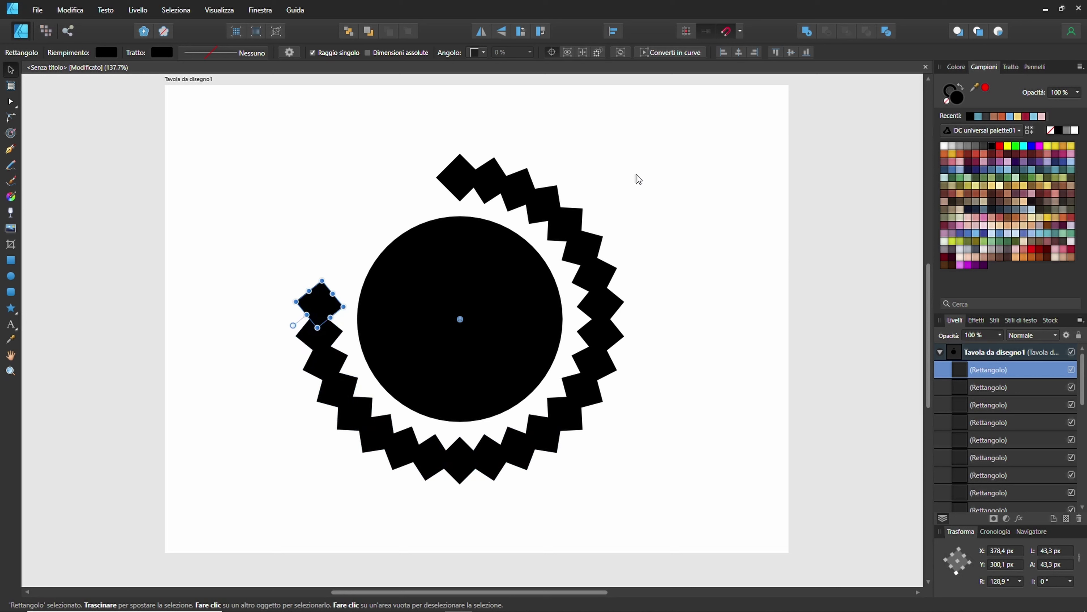
key("ctrl+j")
key("ctrl+j")
key("ctrl+j")
key("ctrl+j")
key("ctrl+j")
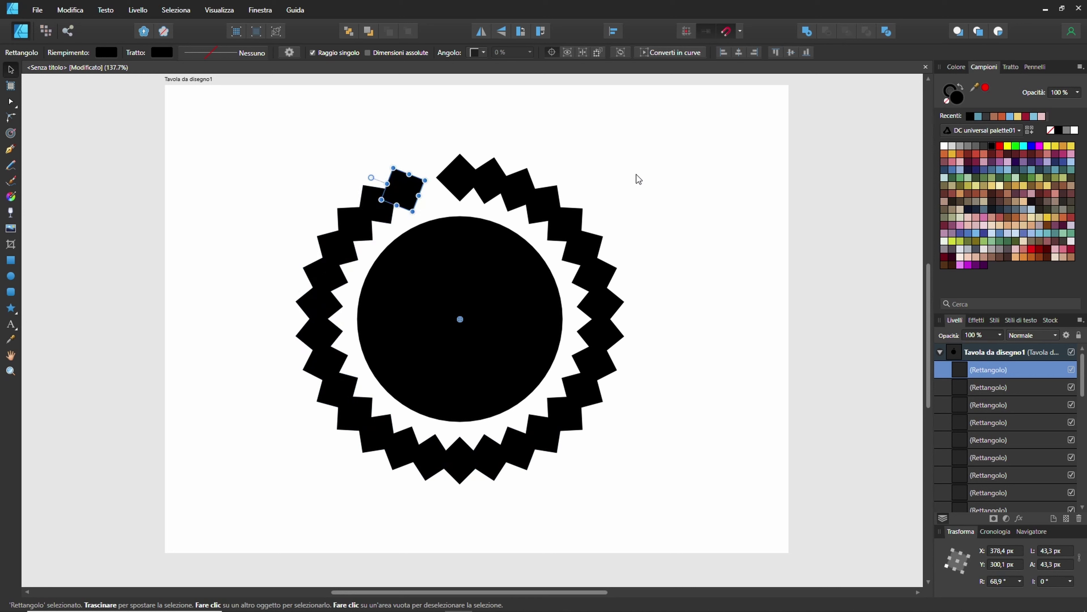
key("ctrl+j")
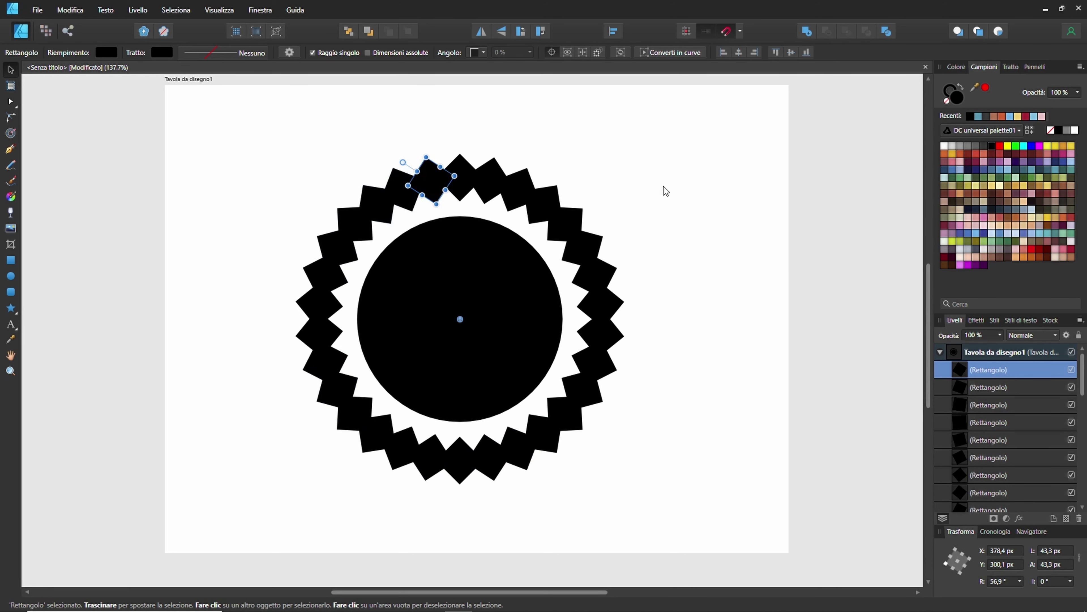
left_click(613, 208)
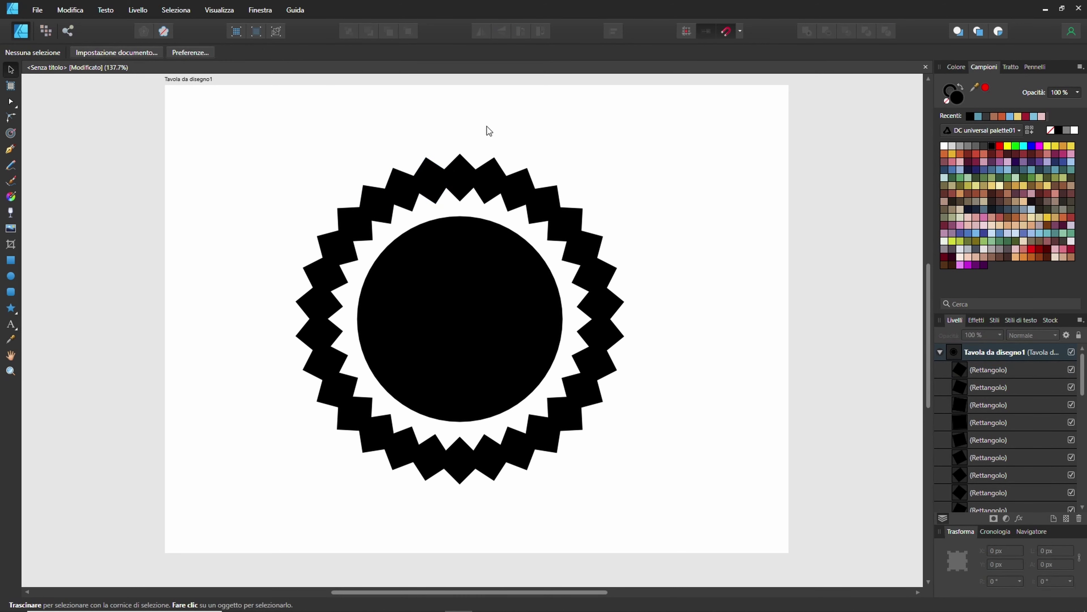
Draw a thin 7.5 × 46.5 px black vertical bar above the ring
scroll(469, 135, "up", 1)
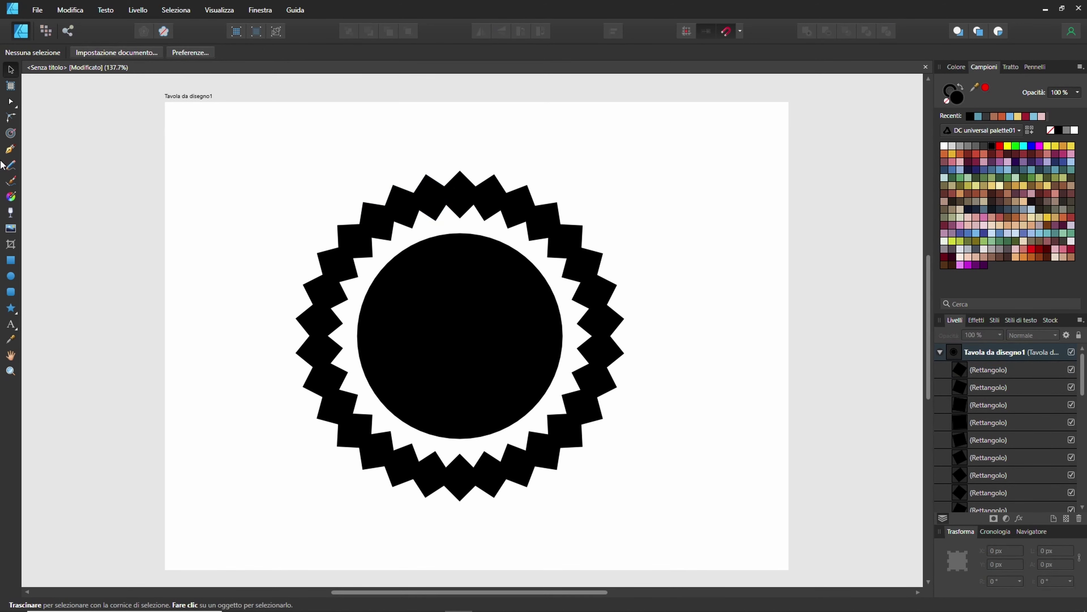
left_click(11, 260)
left_click_drag(457, 129, 460, 166)
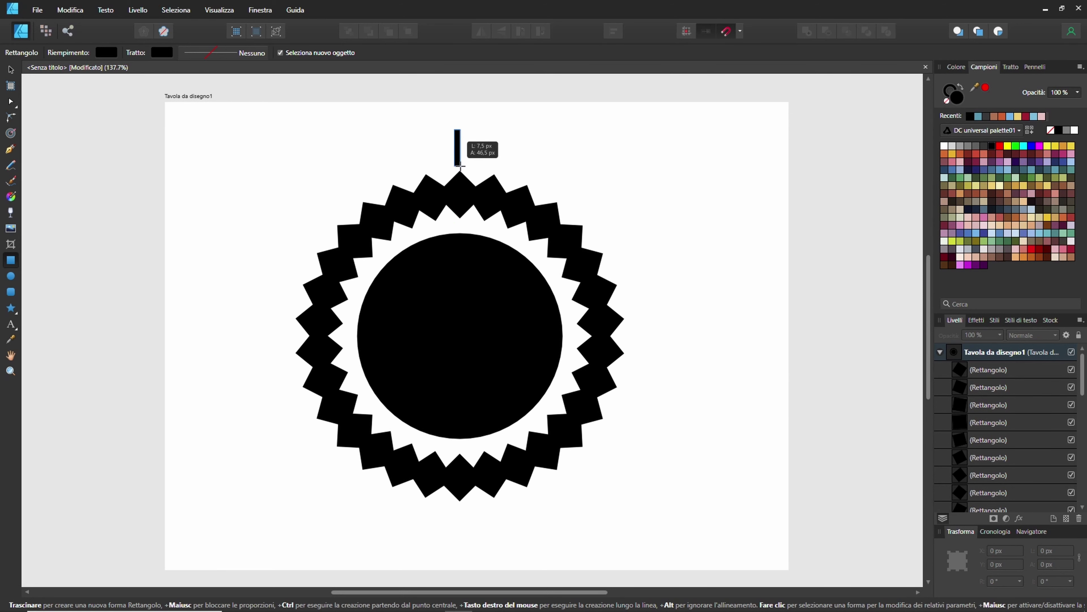
key("v")
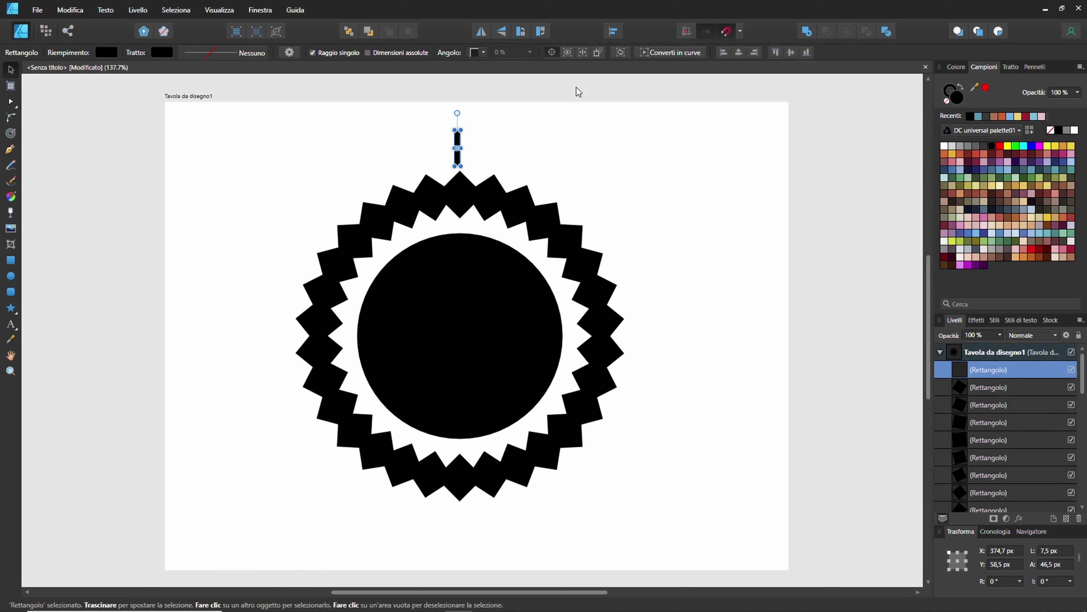
left_click(553, 55)
Centre the bar horizontally over the circle, aligned to the last selection, and duplicate it
left_click(464, 298, "shift")
left_click(614, 31)
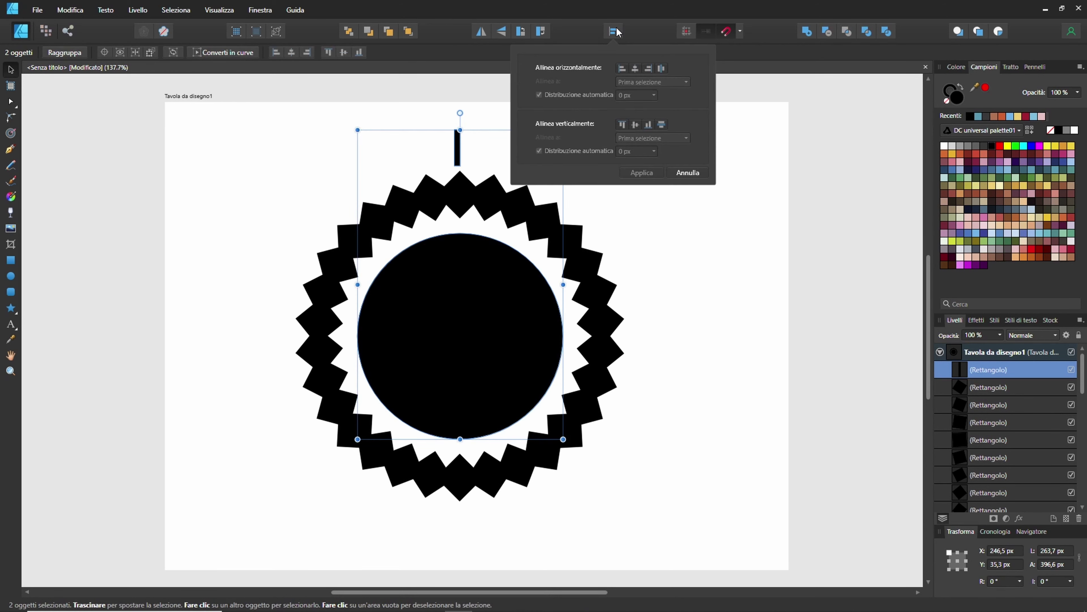
left_click(635, 67)
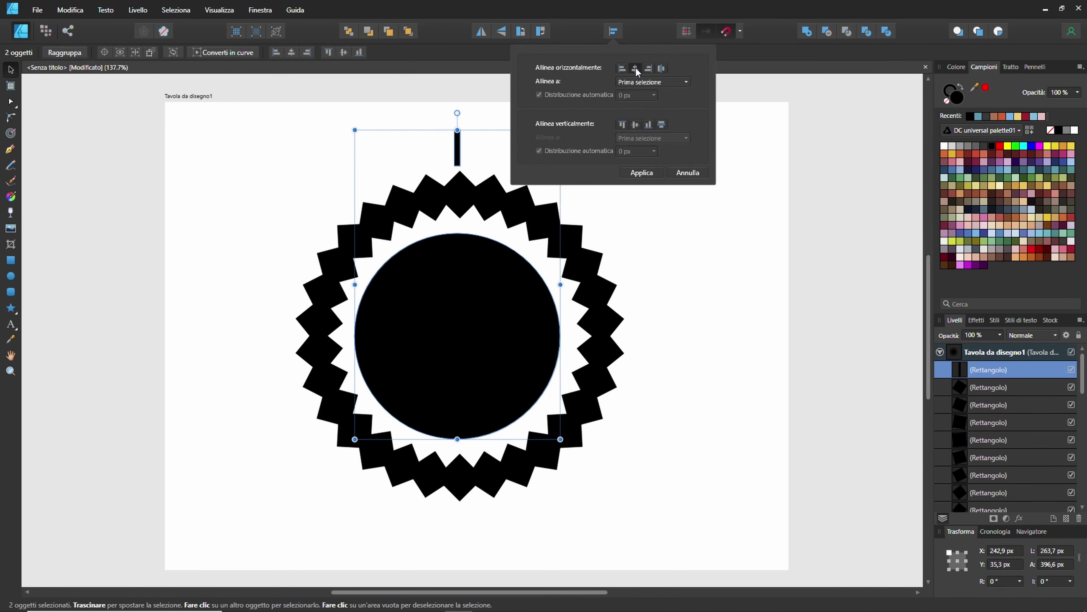
left_click(635, 81)
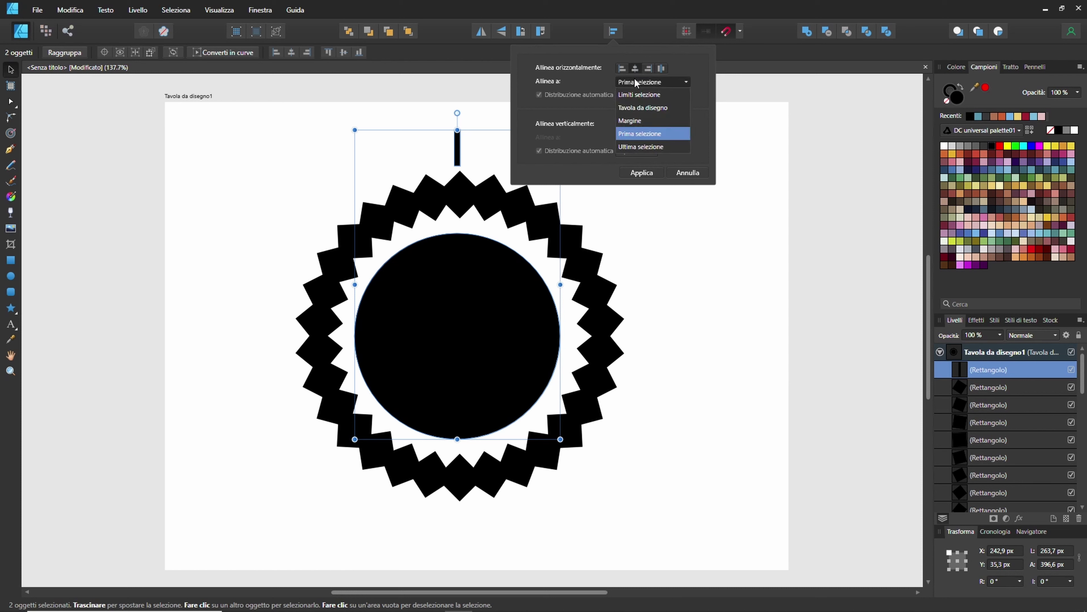
left_click(640, 146)
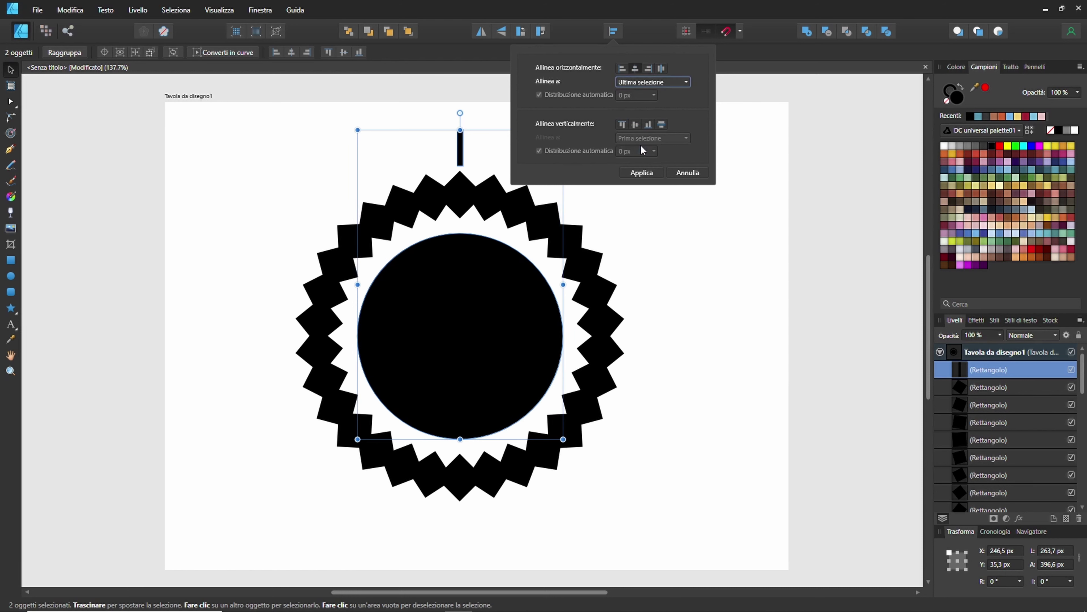
left_click(719, 293)
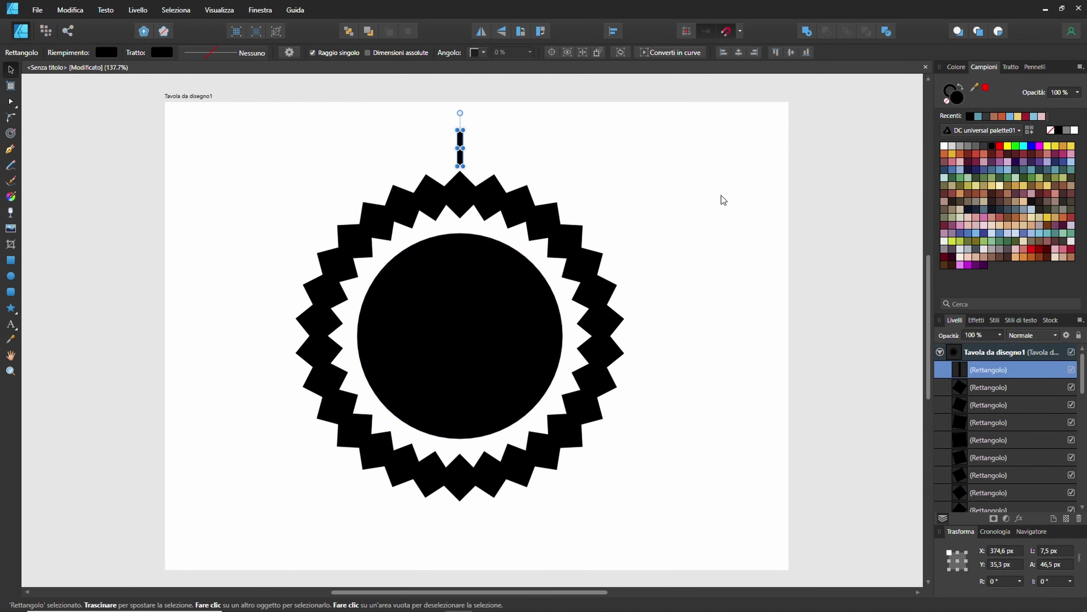
key("ctrl+j")
left_click(551, 53)
Snap the bar copy's rotation origin to the circle's centre and rotate it -15°
left_click_drag(460, 148, 457, 346)
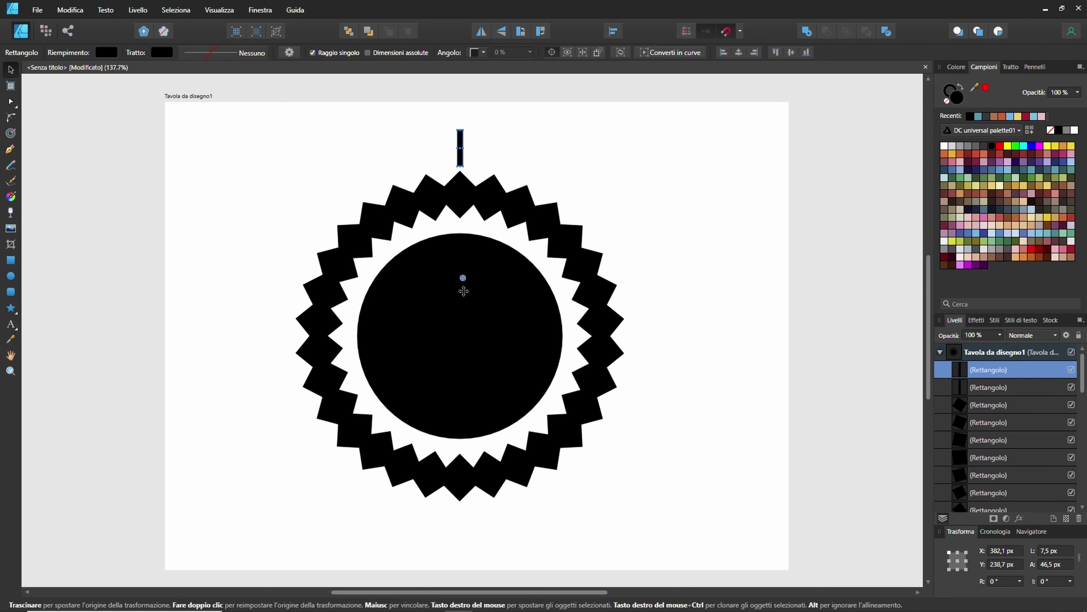
left_click_drag(456, 347, 460, 338)
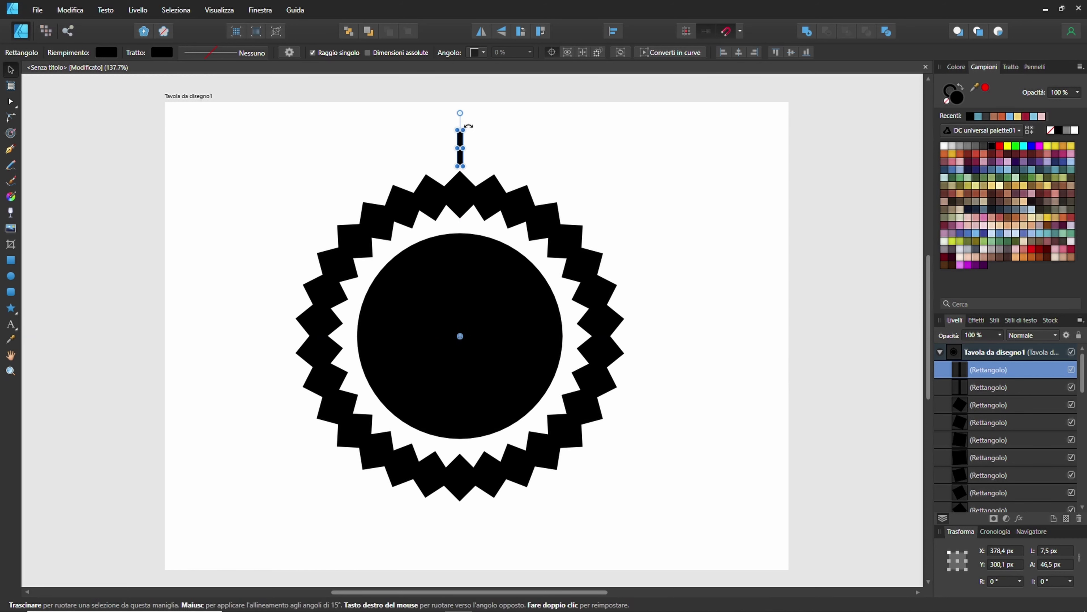
left_click_drag(469, 126, 519, 144)
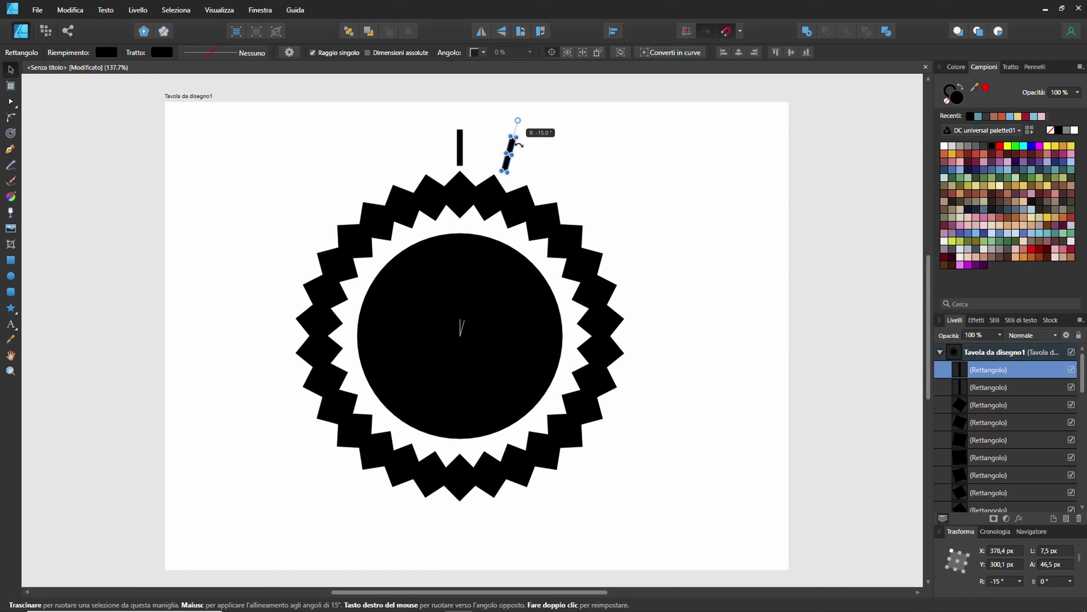
left_click_drag(520, 146, 519, 145)
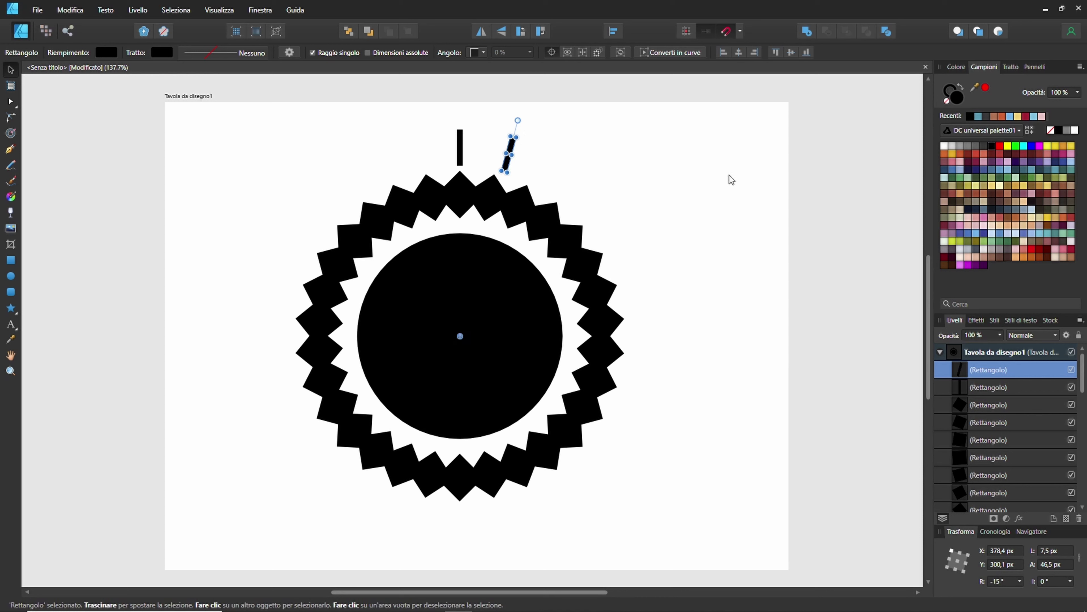
Repeat the rotated bar duplicate to complete the ring of sunburst rays around the circle
key("ctrl+j")
key("ctrl+j")
key("ctrl+j")
key("ctrl+j")
key("ctrl+j")
key("ctrl+j")
key("ctrl+j")
key("ctrl+j")
key("ctrl+j")
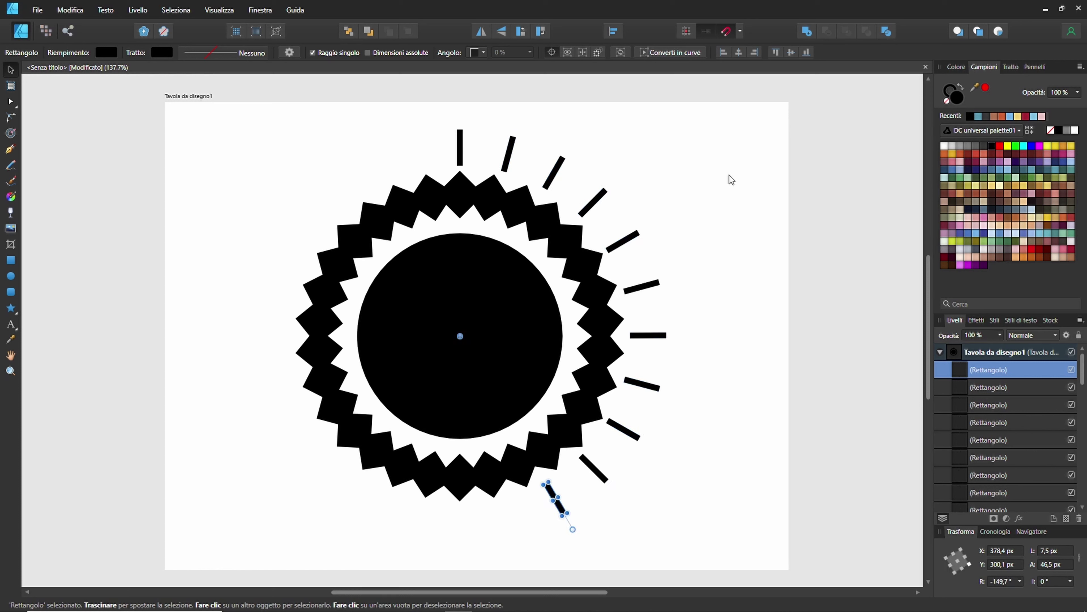
key("ctrl+j")
key("ctrl+j")
key("ctrl+j")
key("ctrl+j")
key("ctrl+j")
key("ctrl+j")
key("ctrl+j")
key("ctrl+j")
key("ctrl+j")
key("ctrl+j")
key("ctrl+j")
key("ctrl+j")
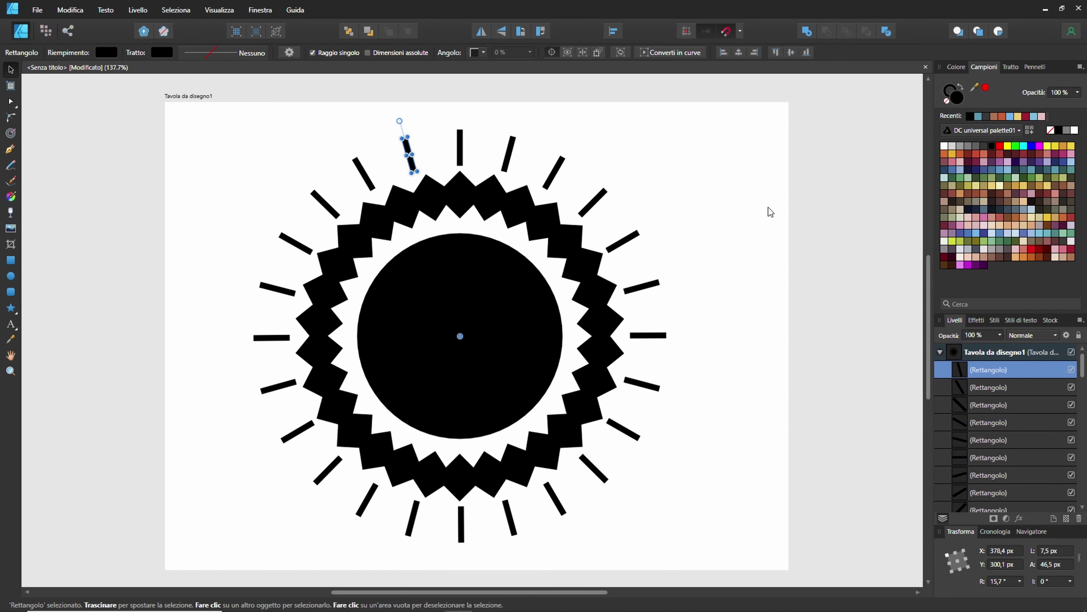
left_click(345, 111)
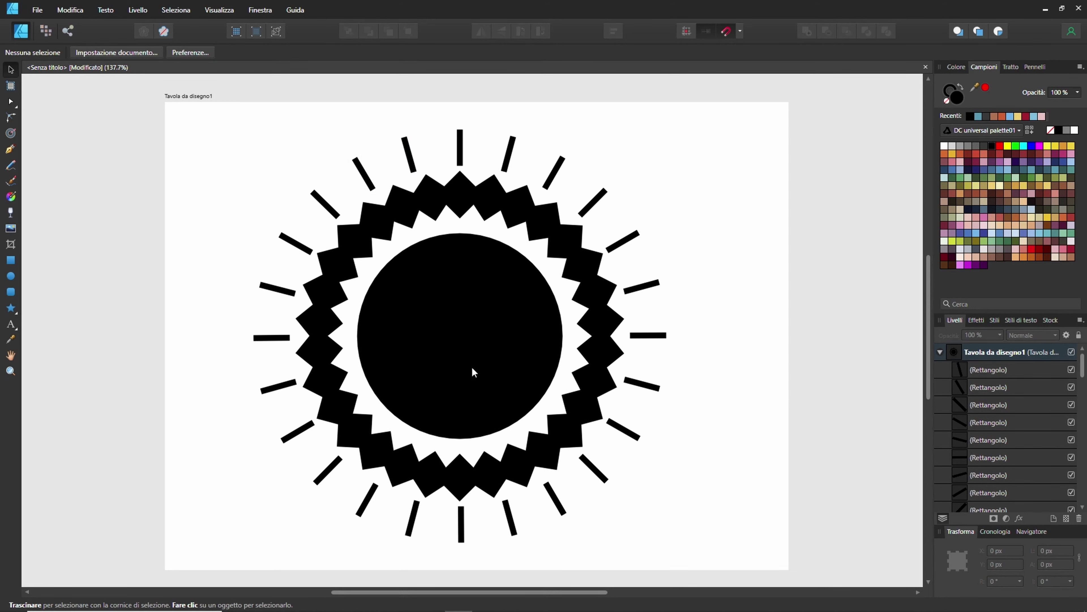
left_click(469, 316)
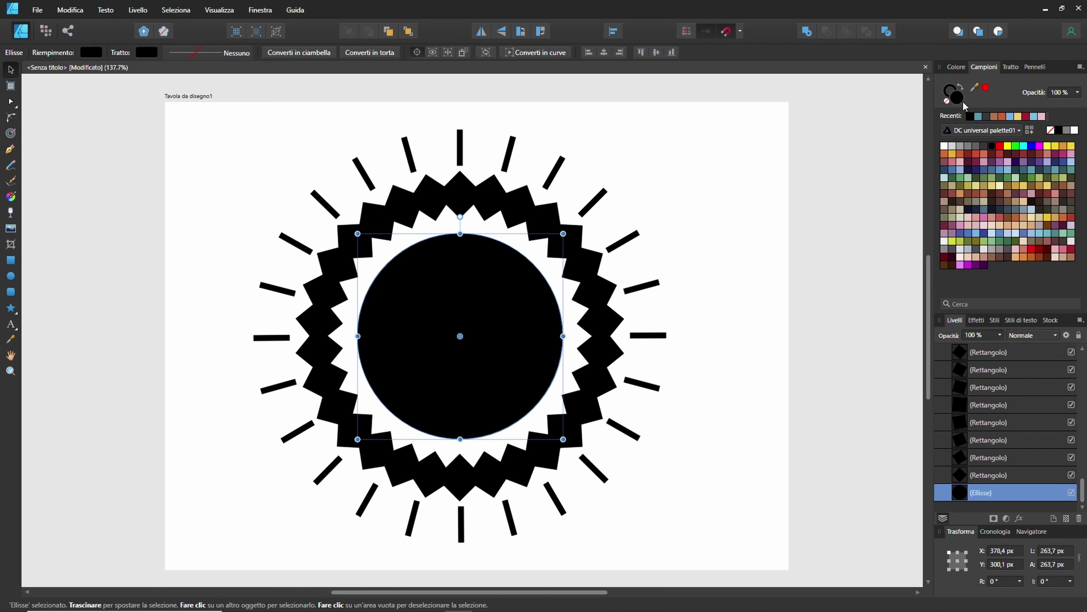
Remove the circle's fill and give it a 6.5 pt black stroke outline
left_click(946, 102)
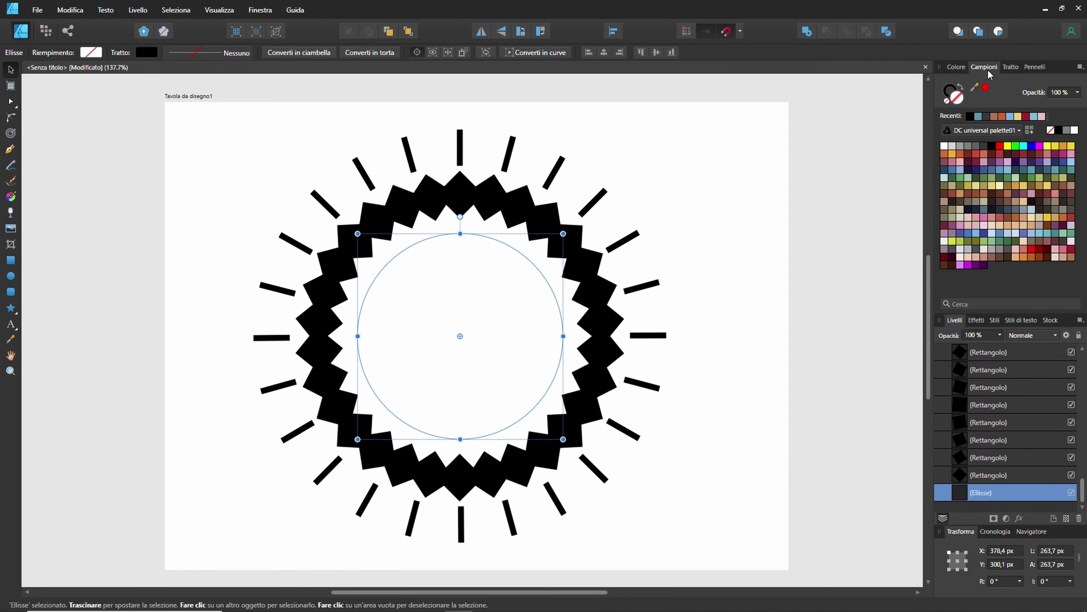
left_click(1005, 69)
left_click_drag(980, 102, 1005, 103)
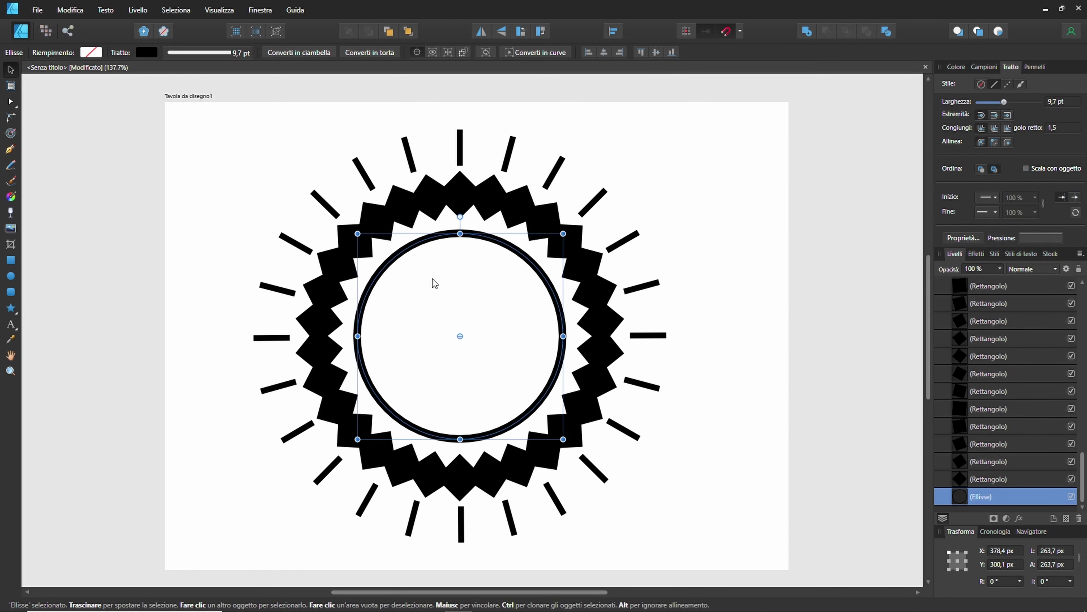
left_click_drag(1004, 102, 1000, 102)
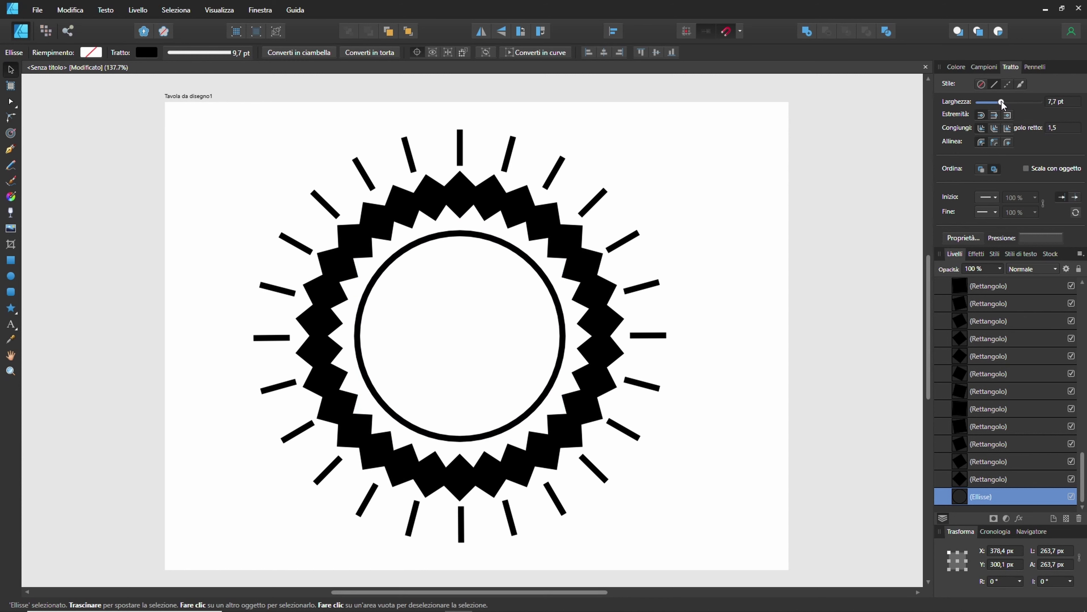